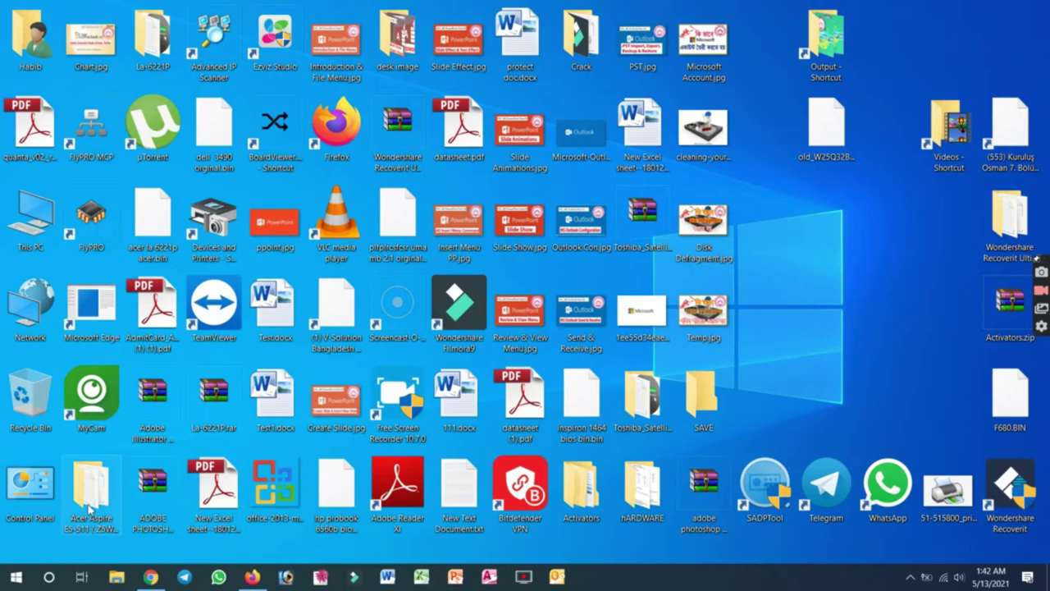
# Step: Search Windows for Paint and launch it
pyautogui.click(10, 580)
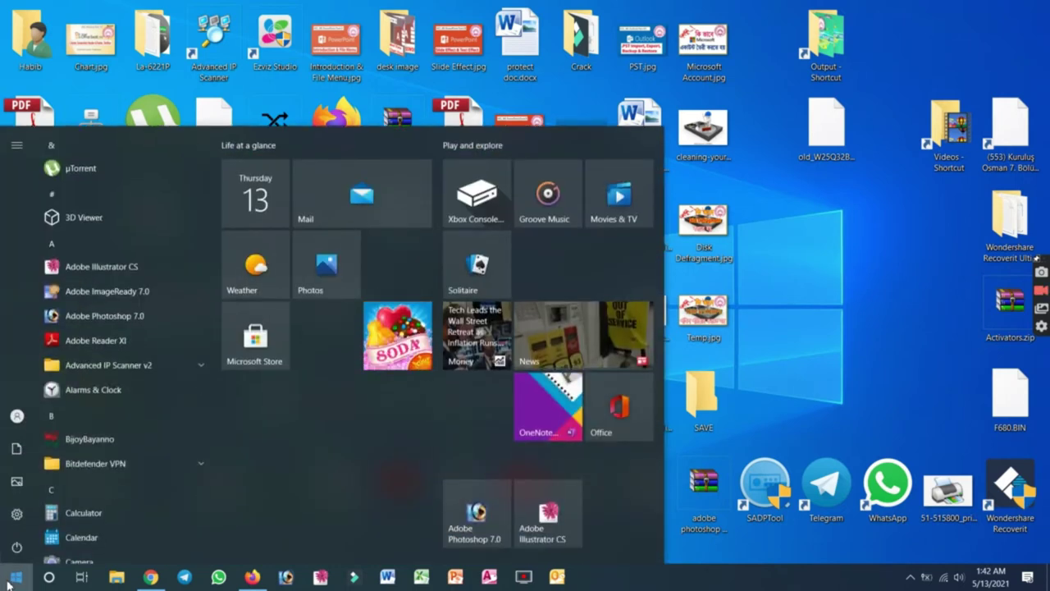
pyautogui.write('p')
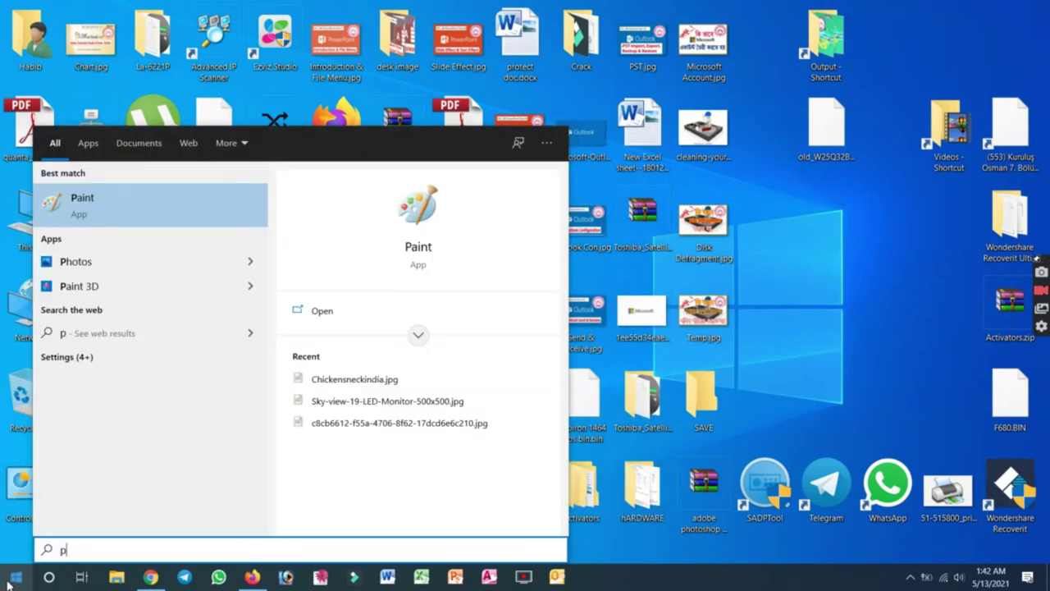
pyautogui.write('ai')
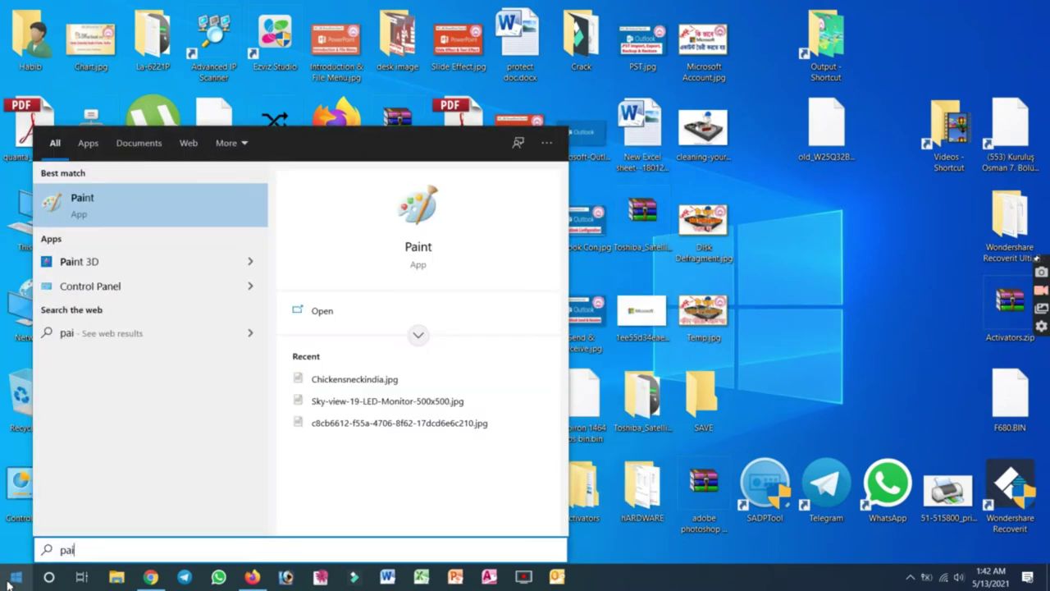
pyautogui.write('n')
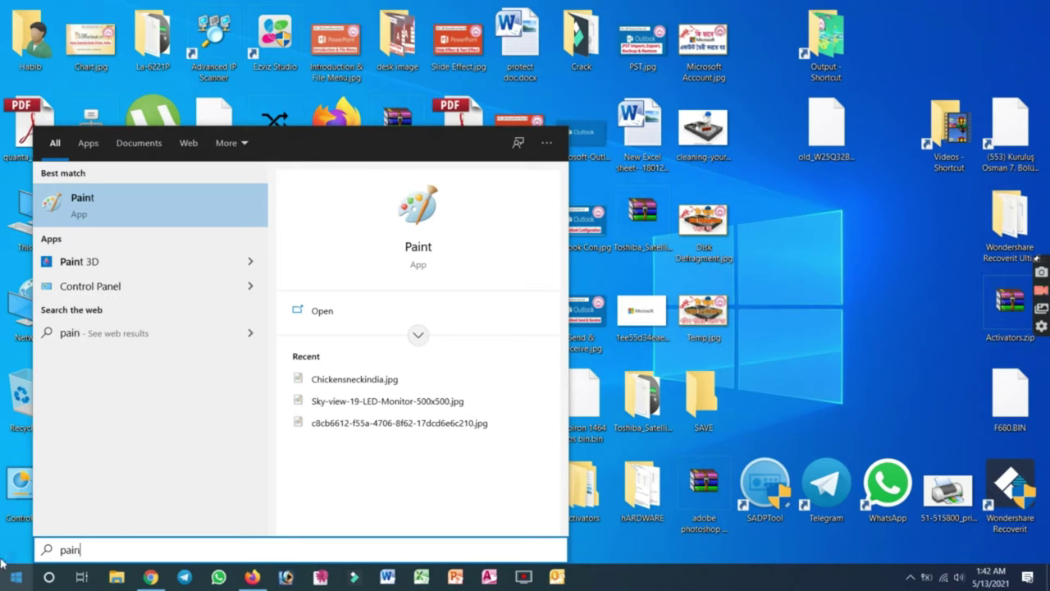
pyautogui.click(84, 215)
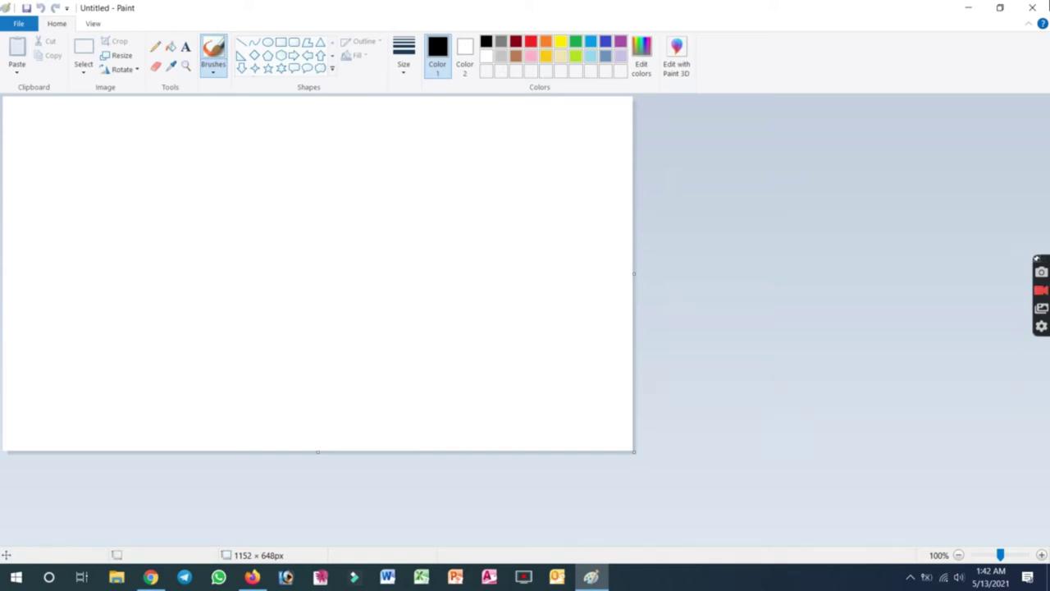
pyautogui.click(968, 6)
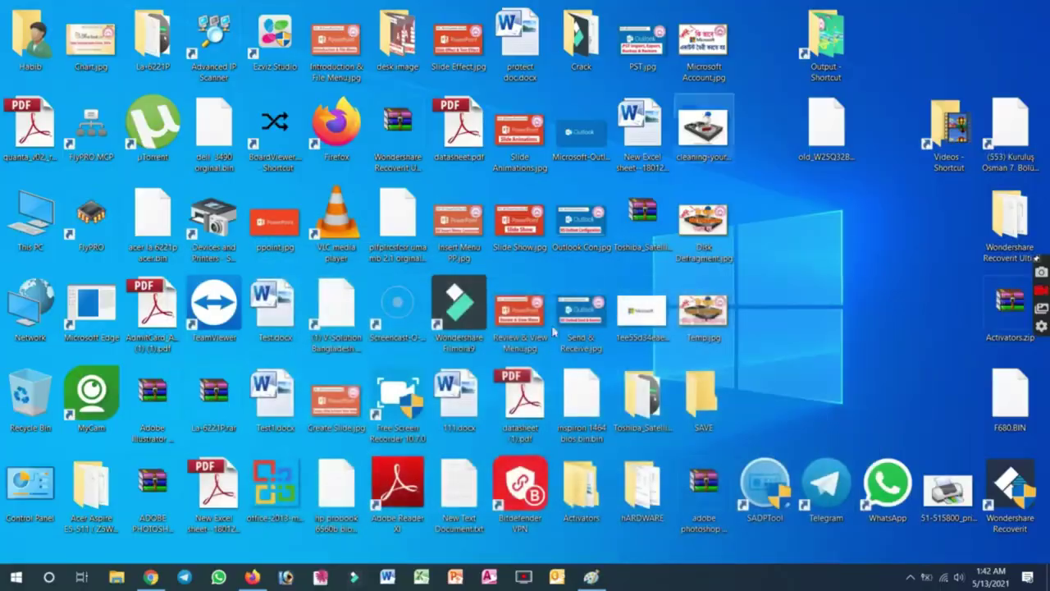
pyautogui.click(592, 577)
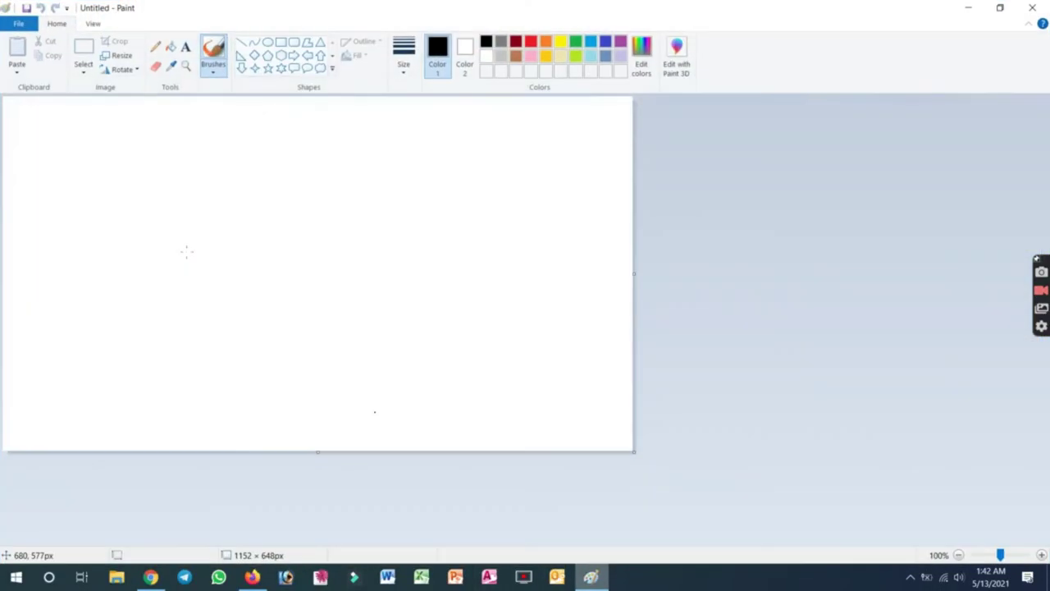
# Step: Open the picture cleaning-your-hard-disk-260nw-259088612.jpg from the Desktop folder
pyautogui.click(29, 24)
pyautogui.click(37, 77)
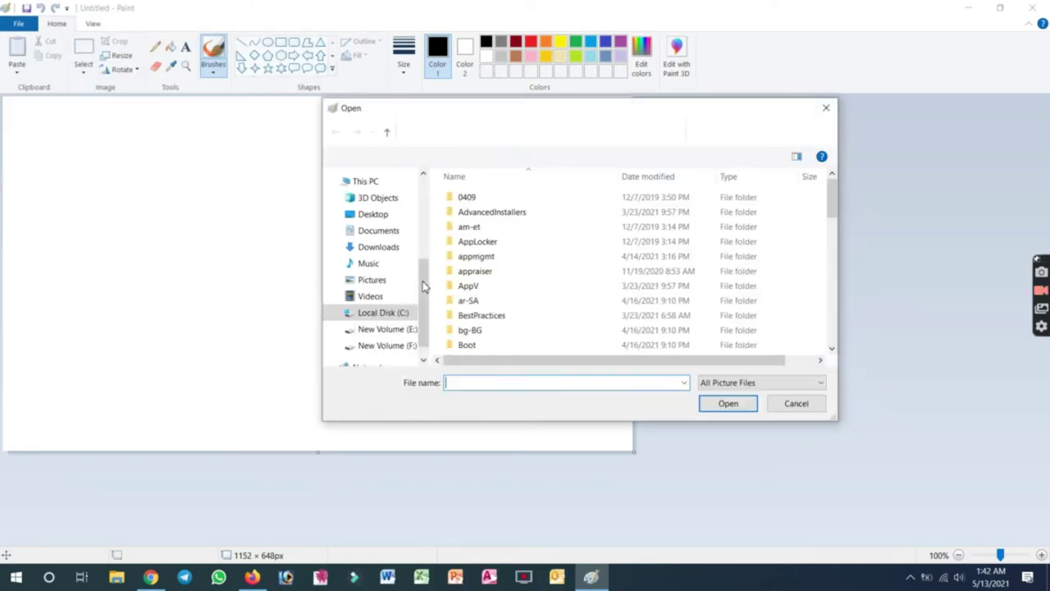
pyautogui.click(379, 214)
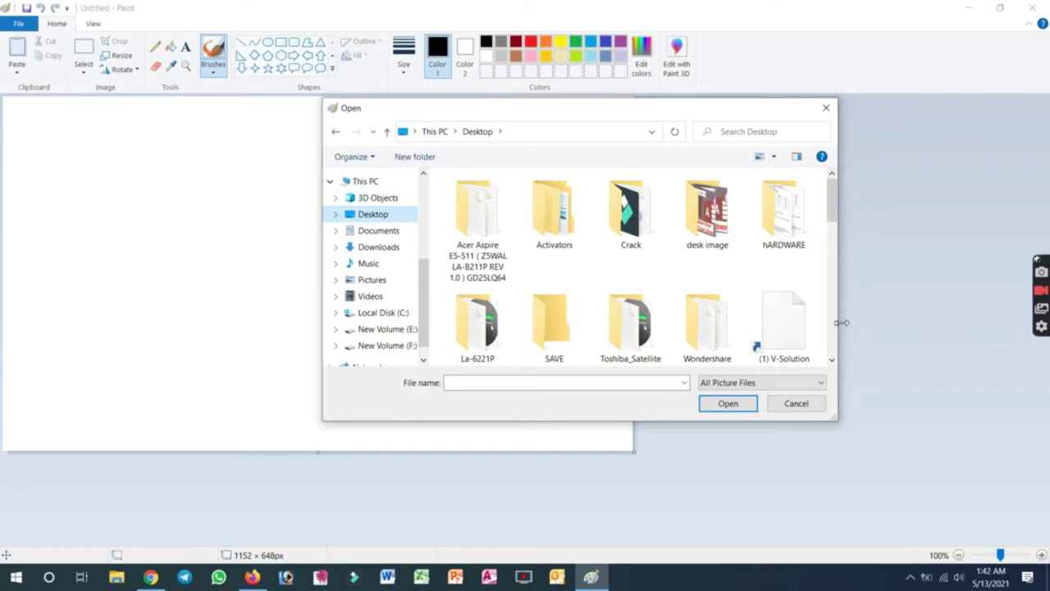
pyautogui.scroll(-3, 831, 326)
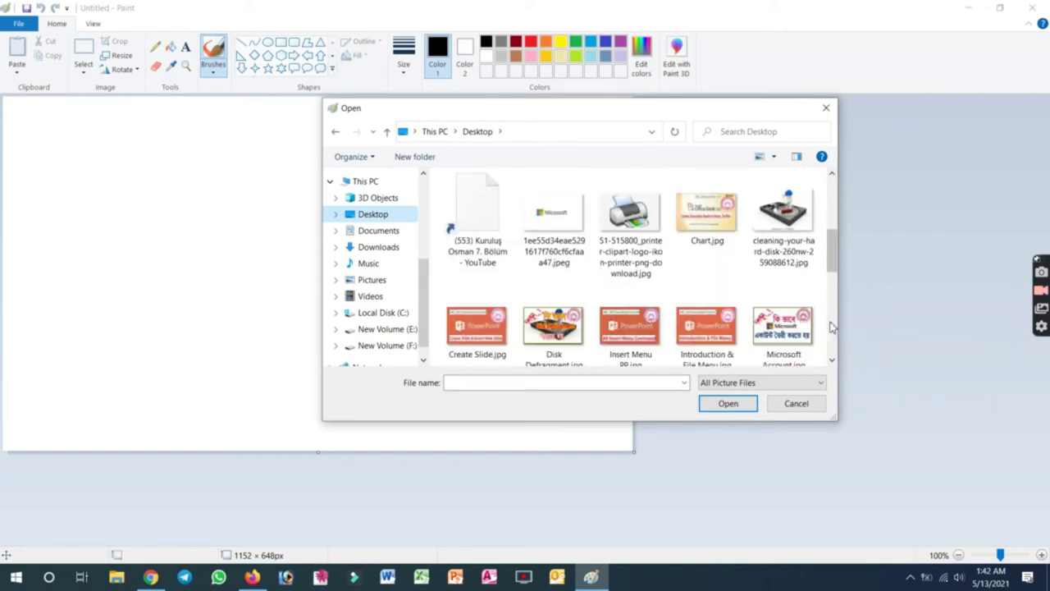
pyautogui.click(778, 228)
pyautogui.doubleClick(778, 229)
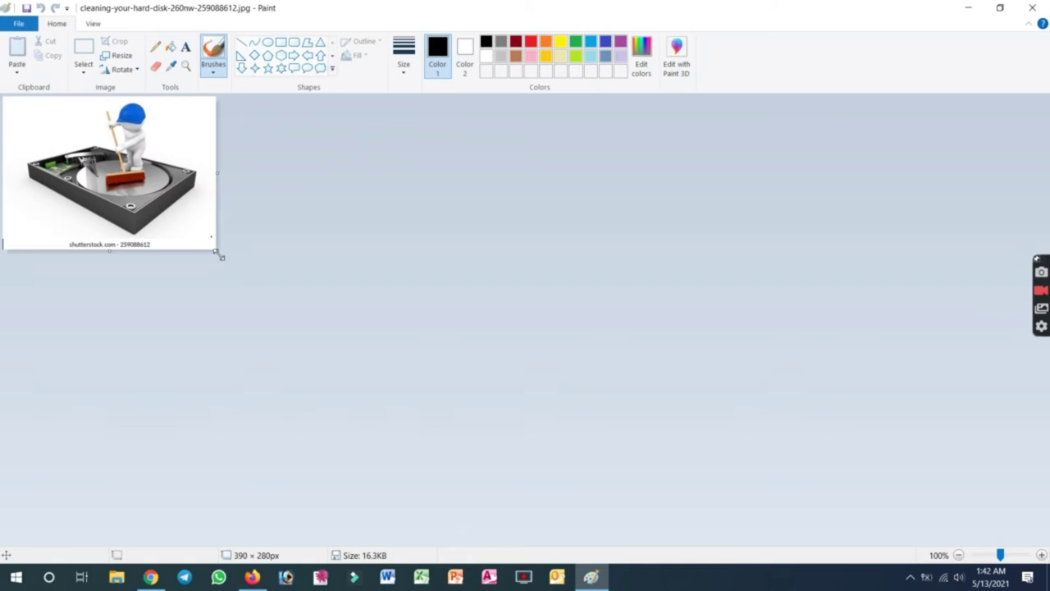
# Step: Adjust the canvas to about 376 × 259 px so the caption below the drive is cut off, and save the picture
pyautogui.moveTo(217, 253); pyautogui.dragTo(391, 425)
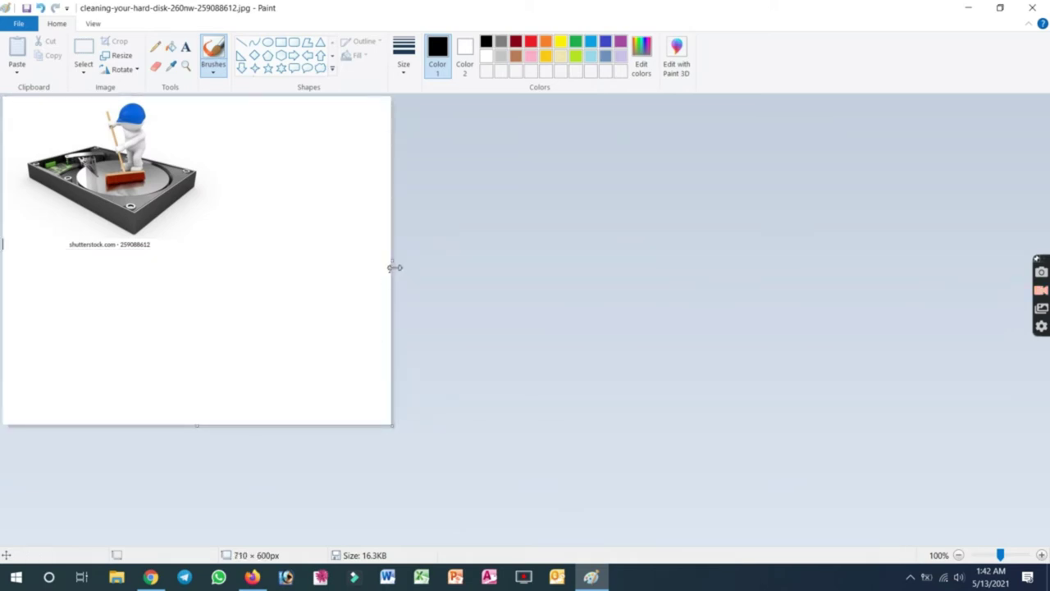
pyautogui.moveTo(395, 261); pyautogui.dragTo(295, 263)
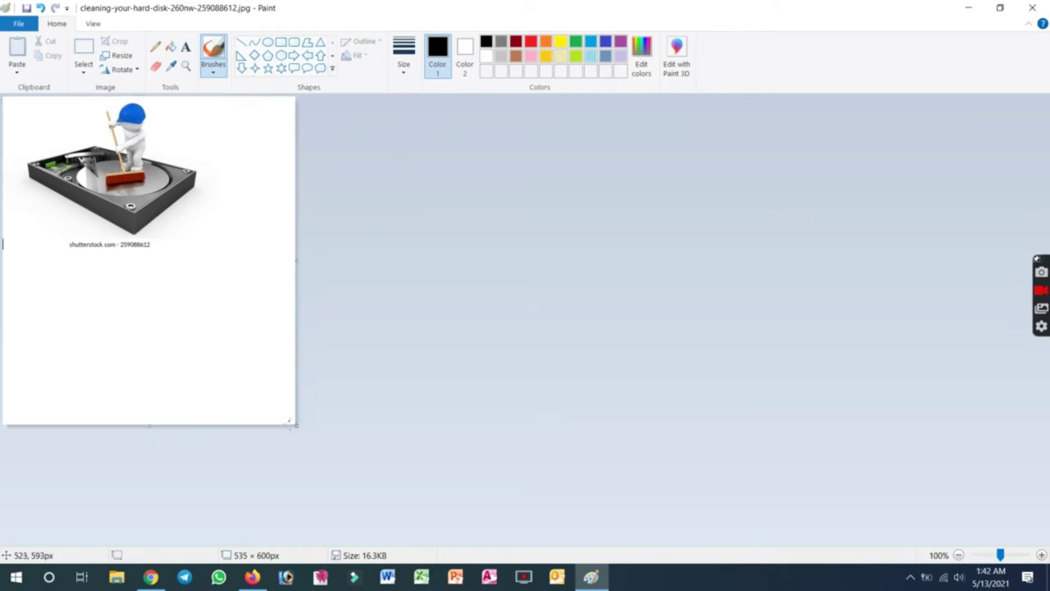
pyautogui.moveTo(294, 425); pyautogui.dragTo(210, 240)
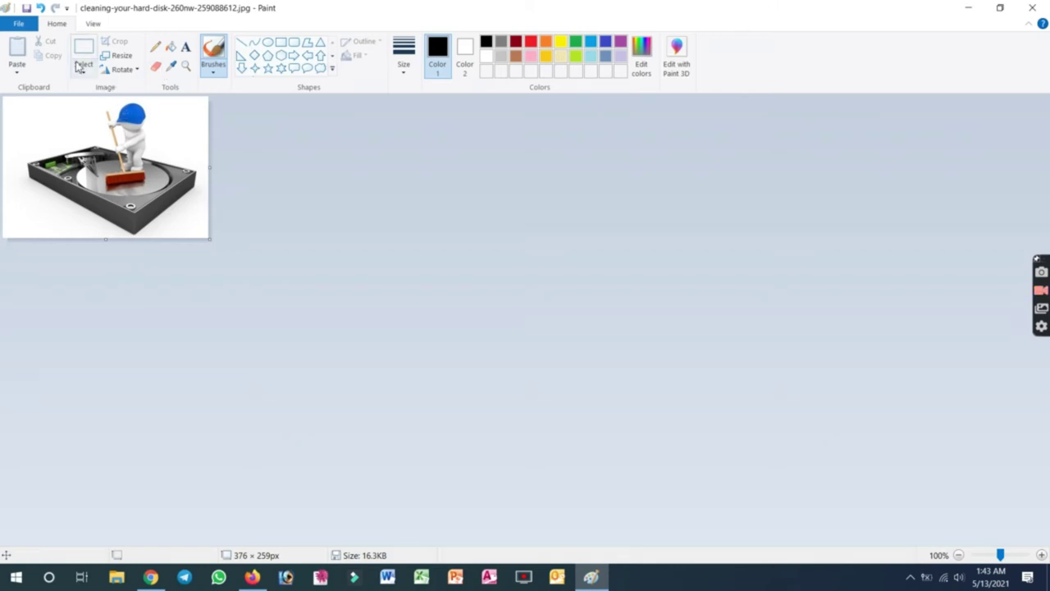
pyautogui.click(20, 23)
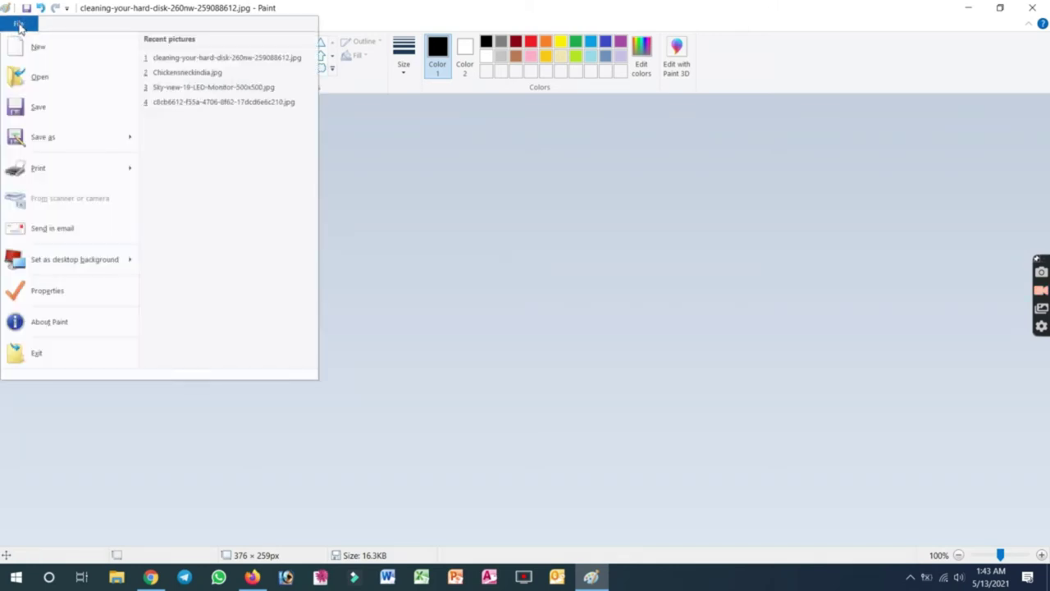
pyautogui.click(35, 113)
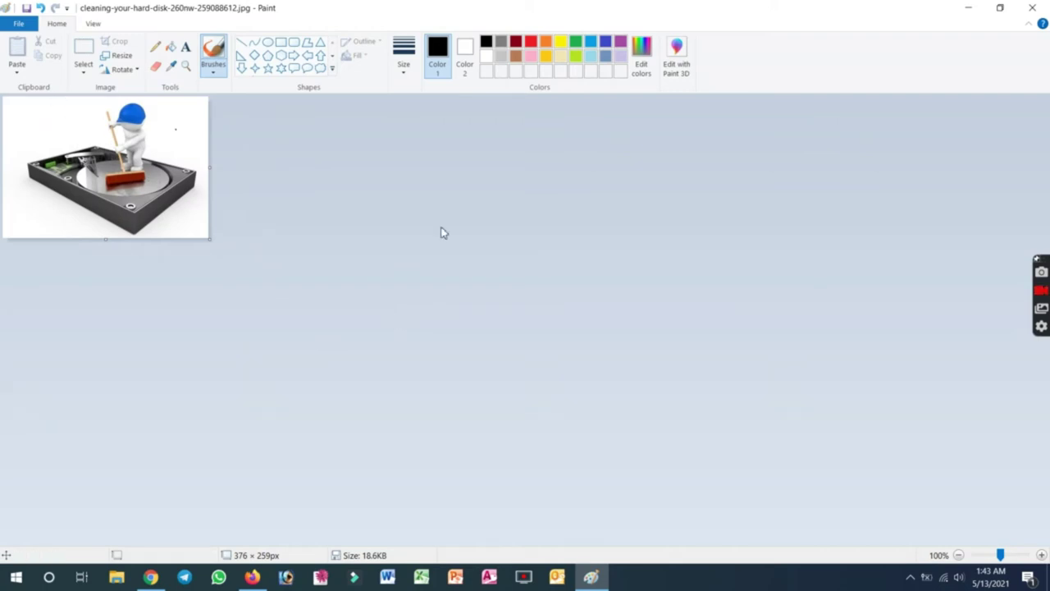
# Step: View the saved hard-disk picture from the desktop in Photos, close it, and return to Paint
pyautogui.click(961, 6)
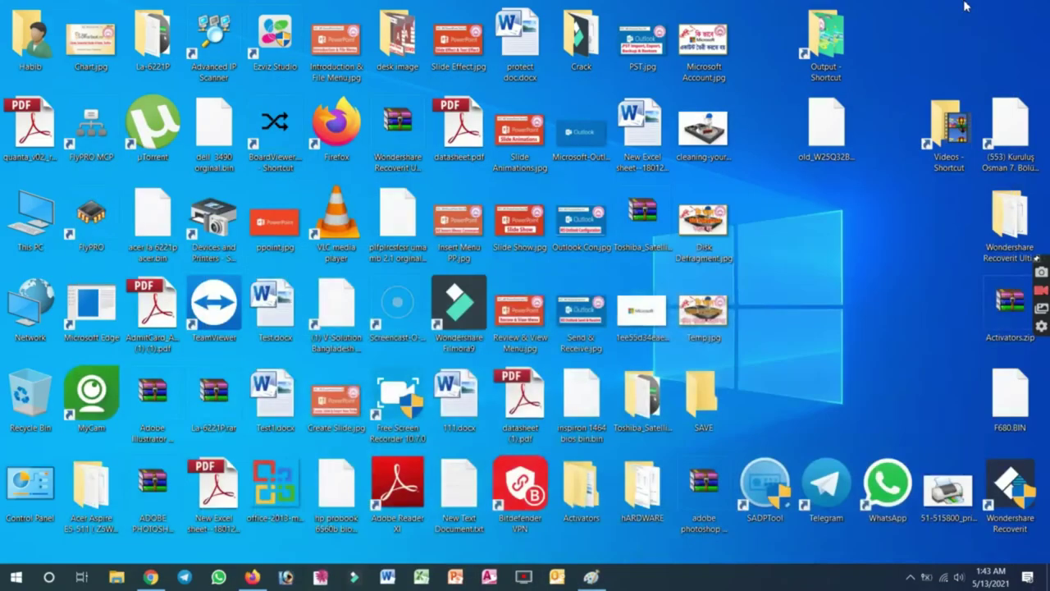
pyautogui.doubleClick(697, 145)
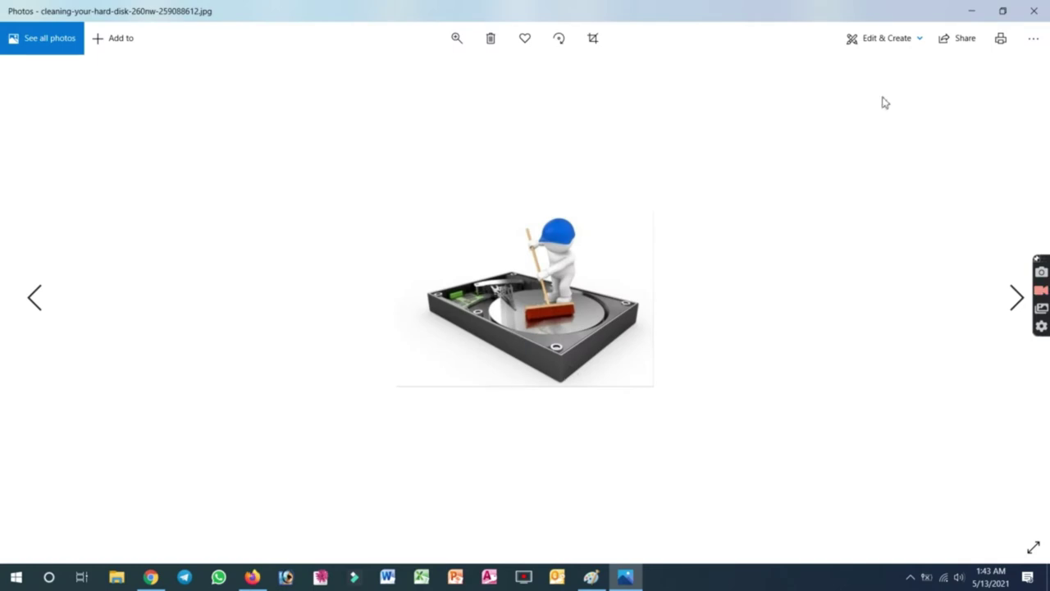
pyautogui.click(1034, 11)
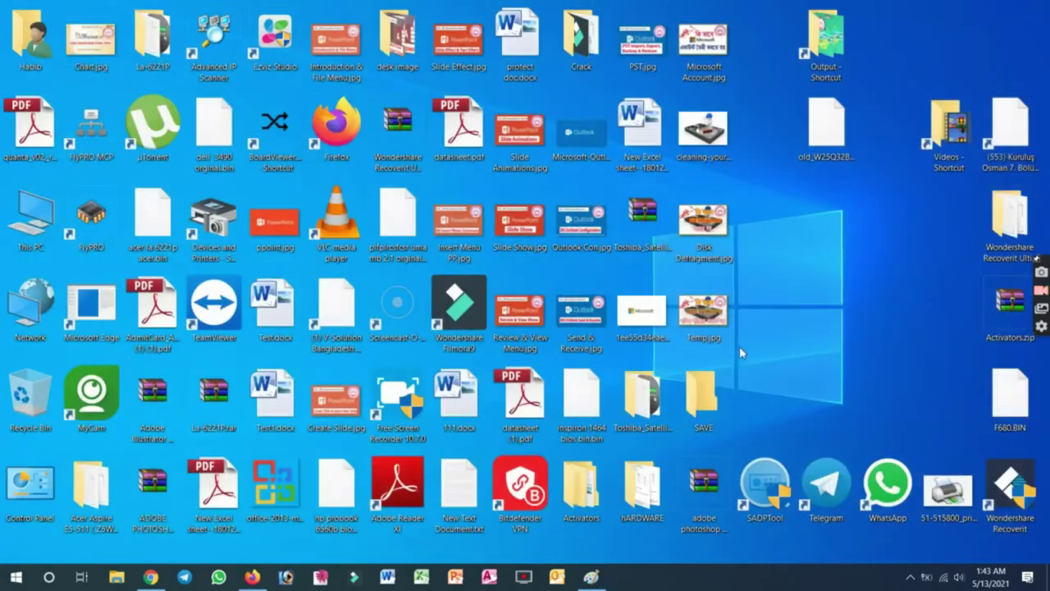
pyautogui.click(591, 577)
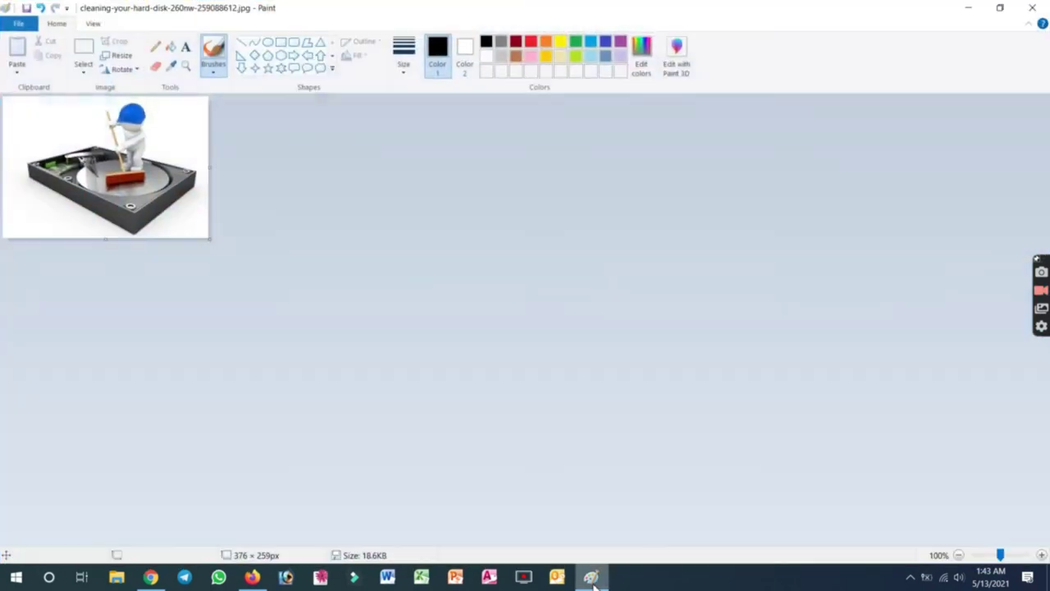
# Step: Select the whole picture and crop it to that selection
pyautogui.click(85, 70)
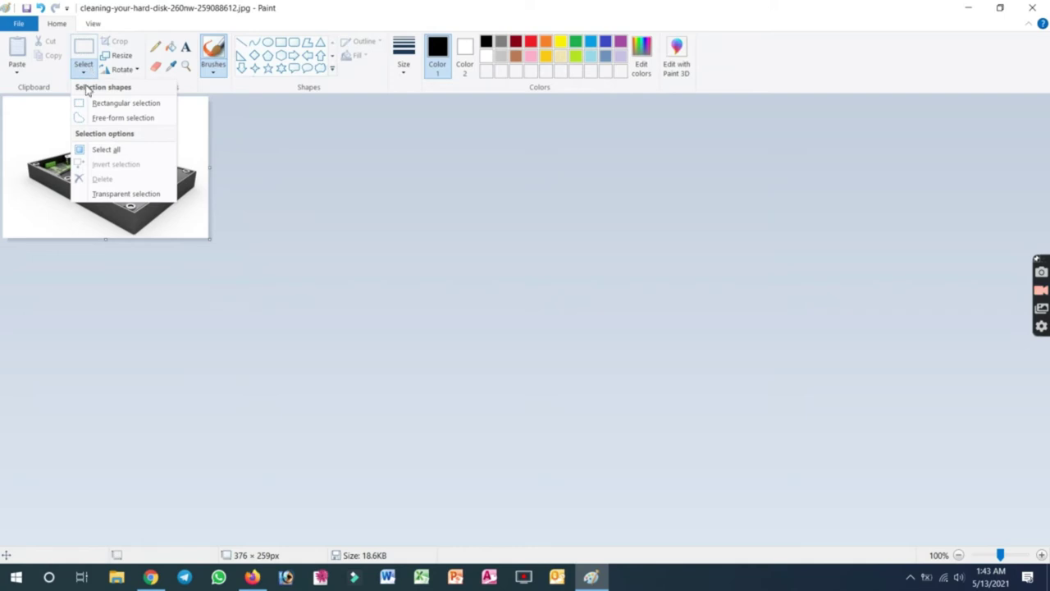
pyautogui.click(106, 149)
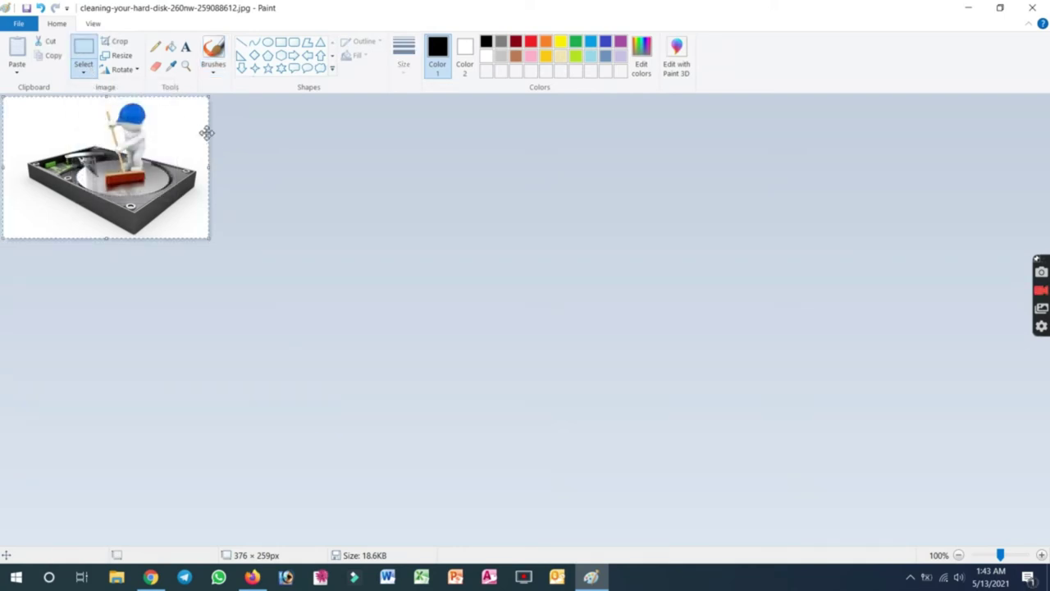
pyautogui.click(114, 43)
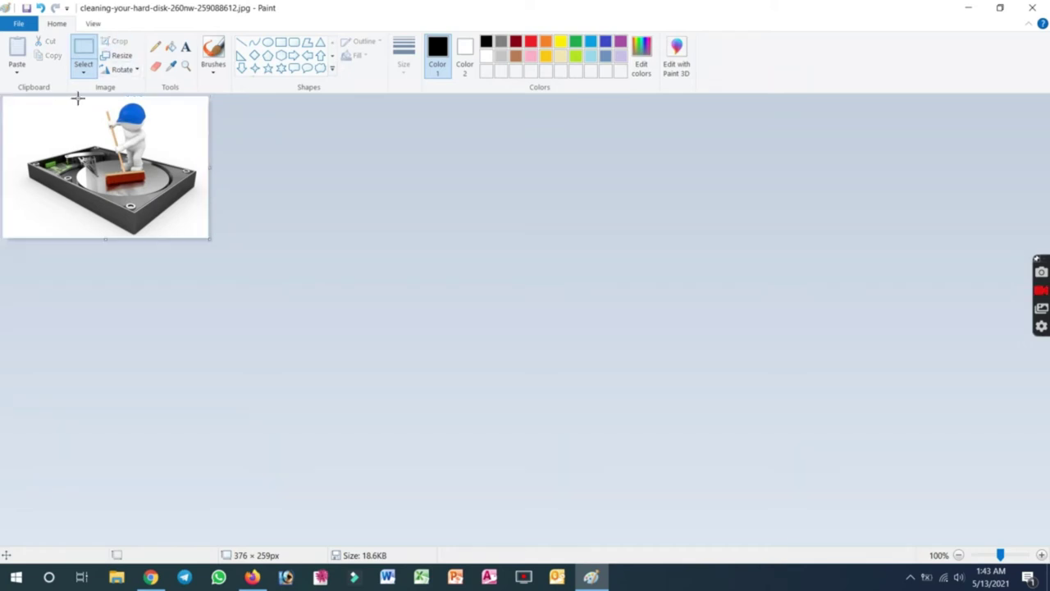
# Step: Select a rectangle of about 316 × 205 px around the figure and hard drive, and crop the picture to it
pyautogui.moveTo(23, 109); pyautogui.dragTo(194, 219)
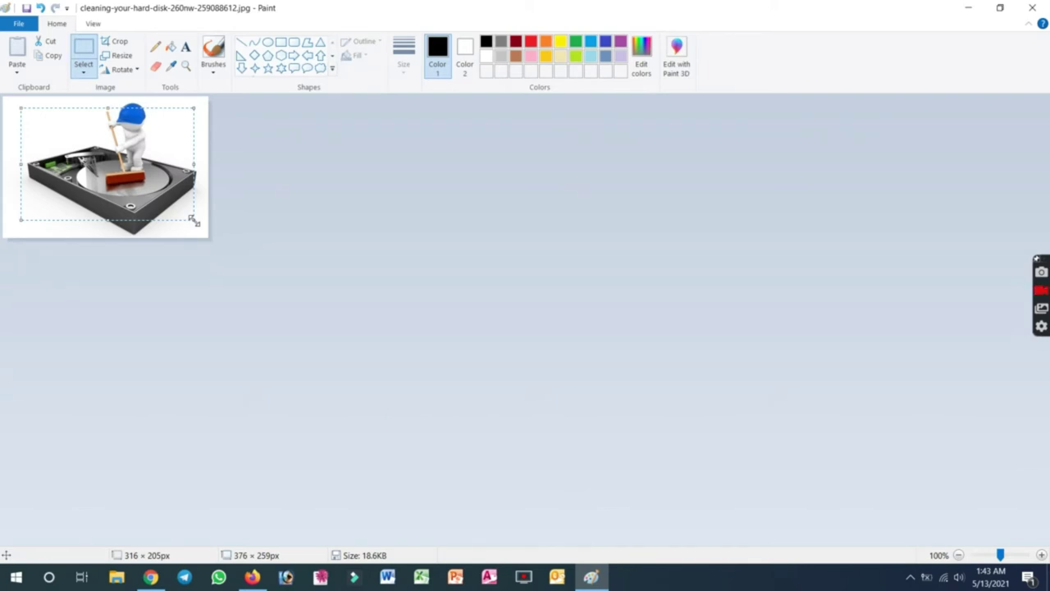
pyautogui.click(118, 43)
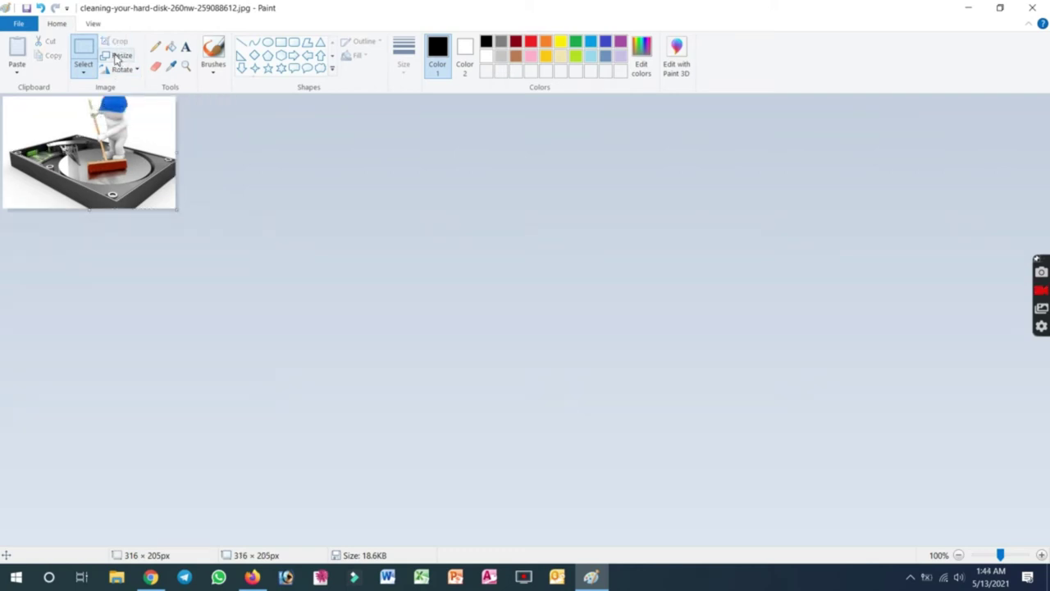
# Step: Skew the picture horizontally by 45 degrees and undo the skew
pyautogui.click(120, 57)
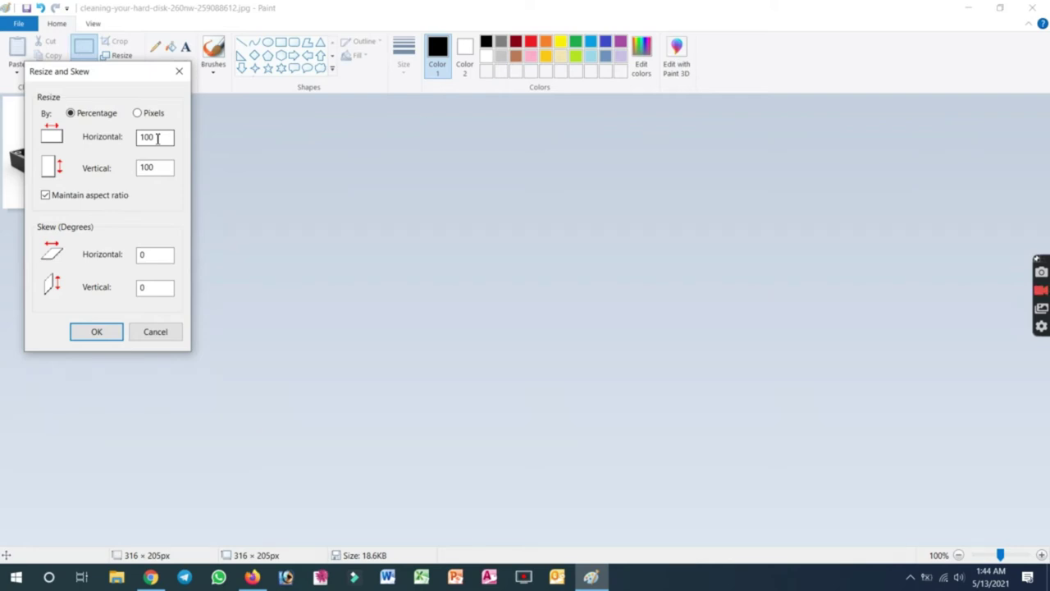
pyautogui.click(161, 257)
pyautogui.doubleClick(160, 257)
pyautogui.press('BackSpace')
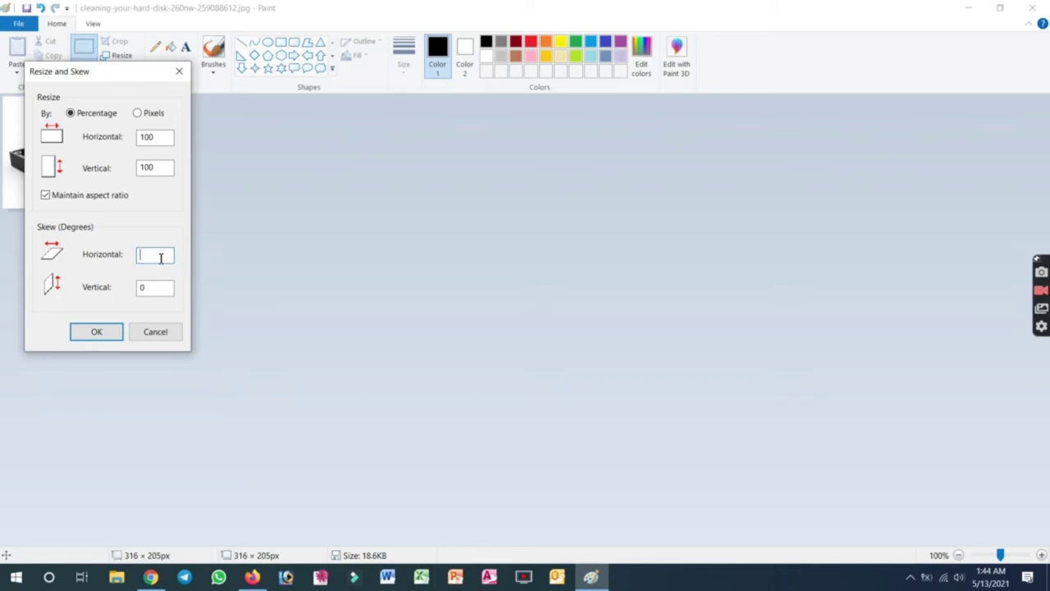
pyautogui.write('45')
pyautogui.click(91, 335)
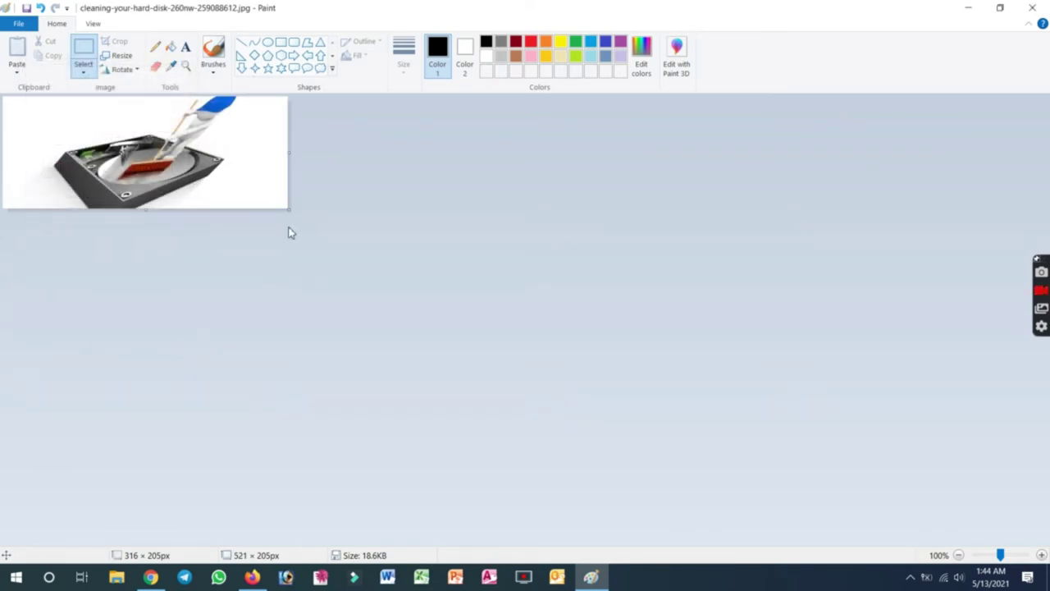
pyautogui.hotkey('ctrl', 'z')
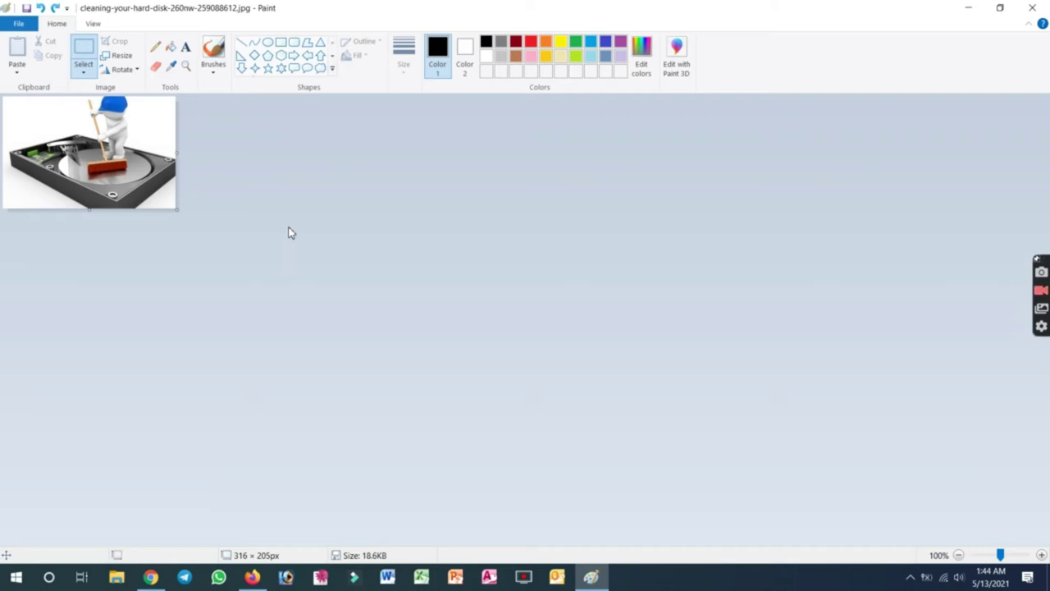
# Step: Rotate the picture right by 90° and rotate it back left by 90°
pyautogui.click(107, 70)
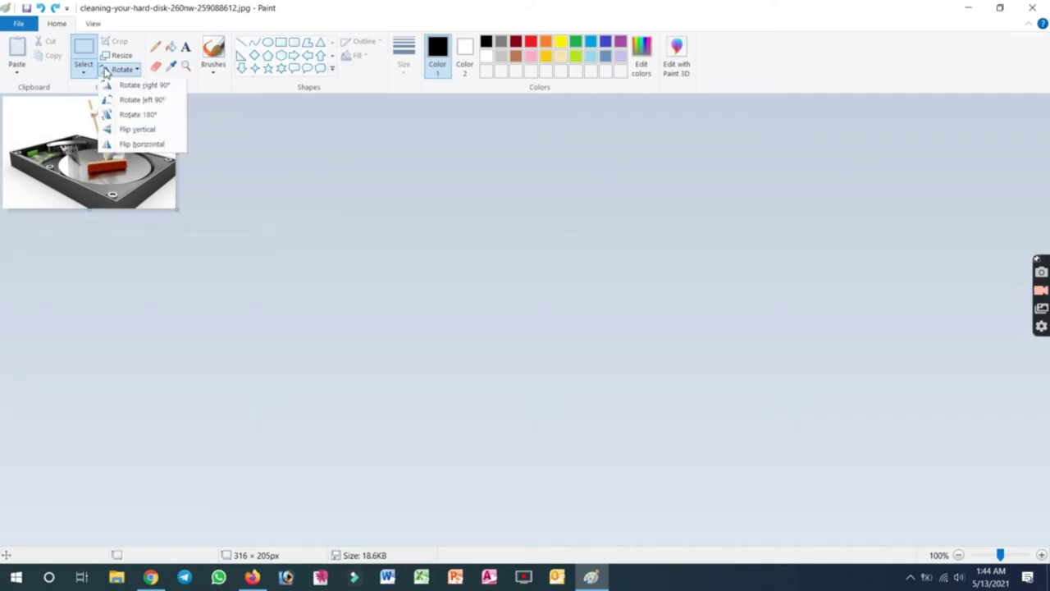
pyautogui.click(141, 86)
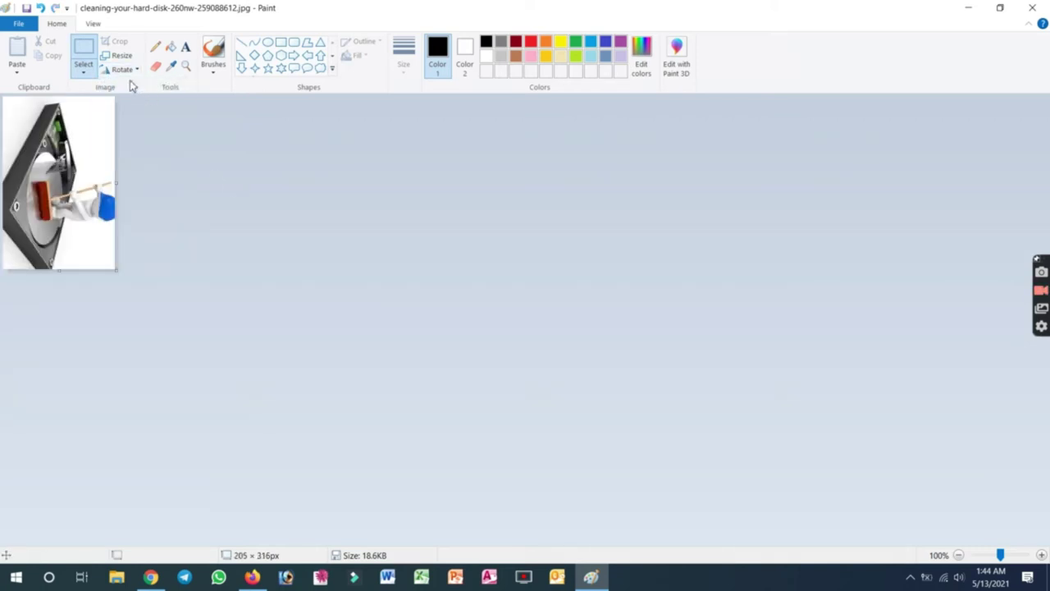
pyautogui.click(120, 72)
pyautogui.click(144, 100)
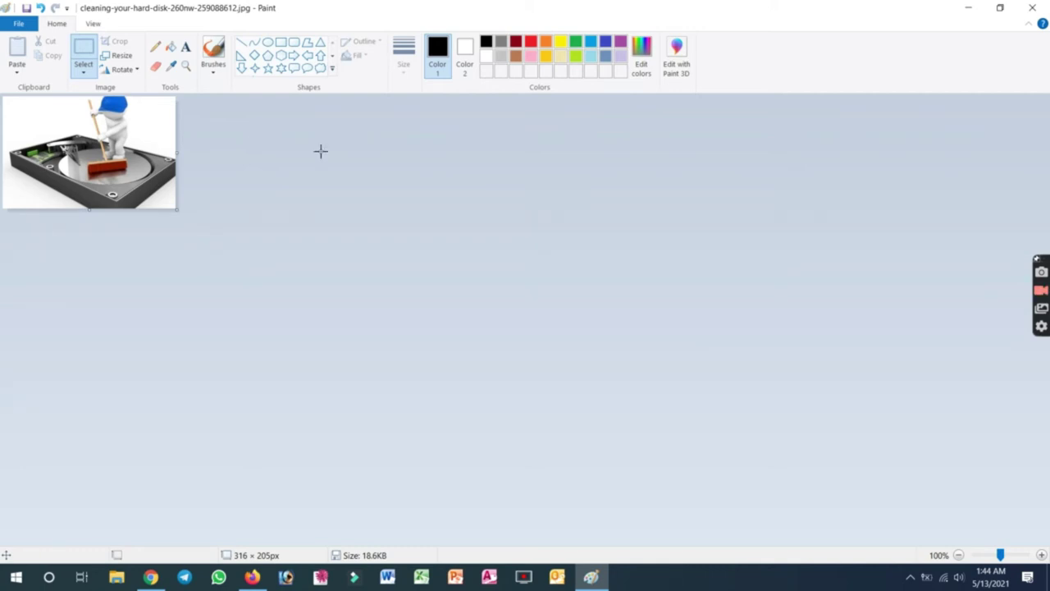
# Step: Add a text box across the upper part of the picture and enter "jkhjkghjkhk" in it
pyautogui.click(185, 49)
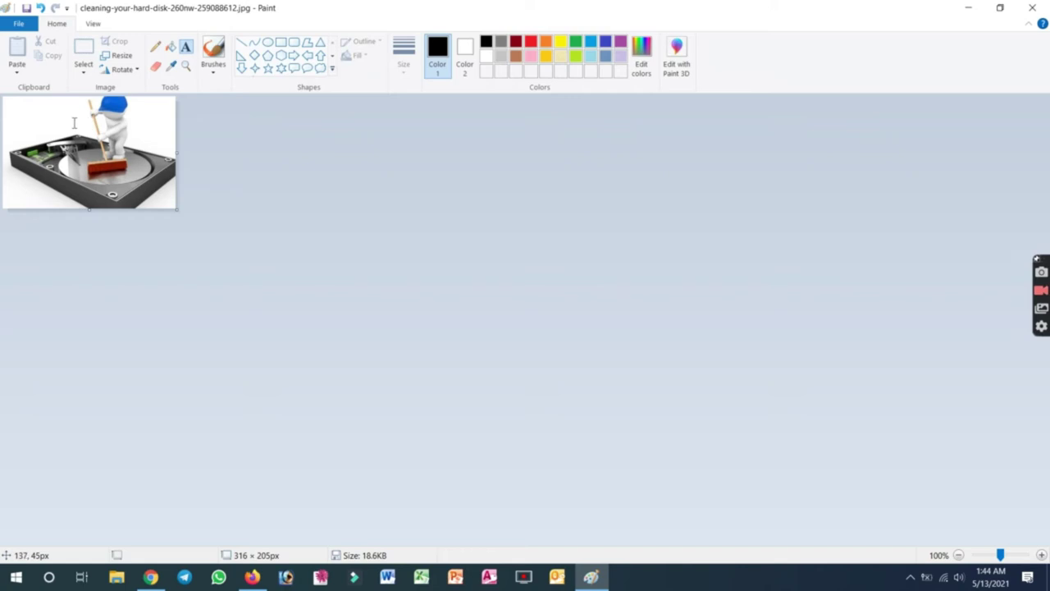
pyautogui.moveTo(41, 113); pyautogui.dragTo(144, 125)
pyautogui.write('gjkhjkghjkhk')
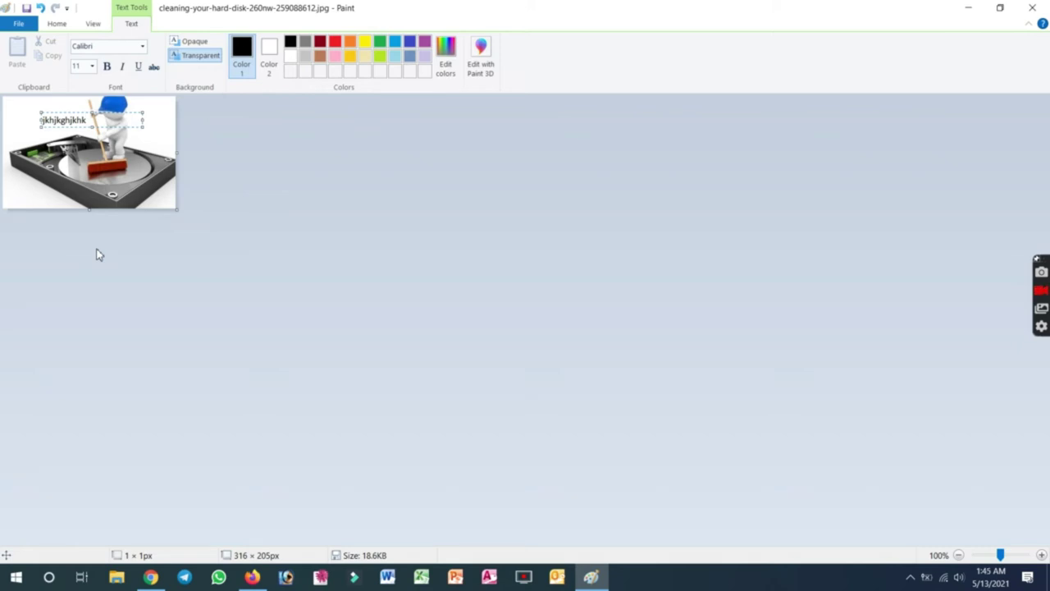
pyautogui.click(141, 51)
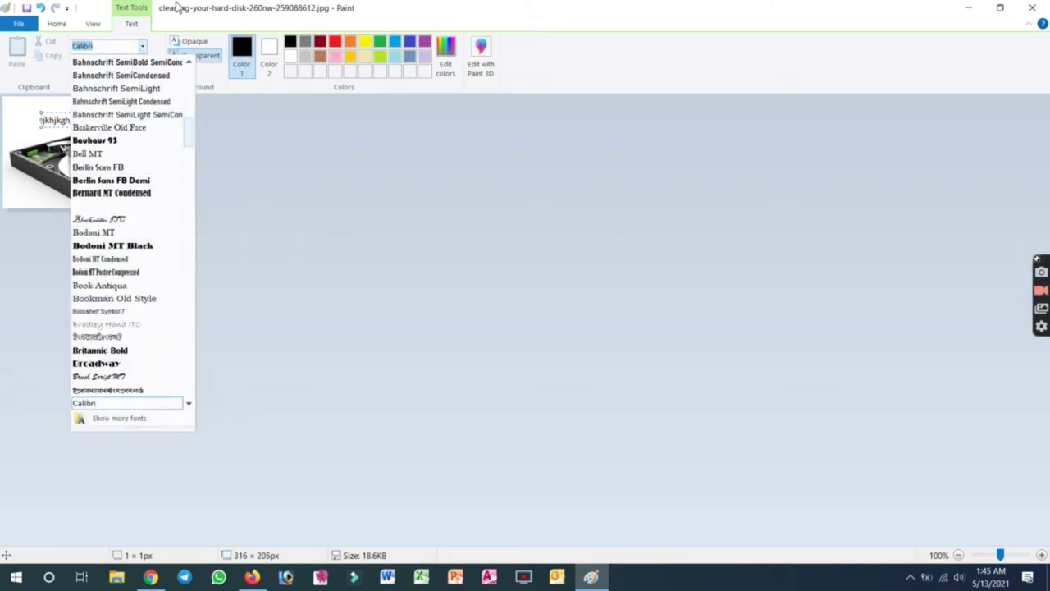
pyautogui.click(179, 7)
pyautogui.click(106, 67)
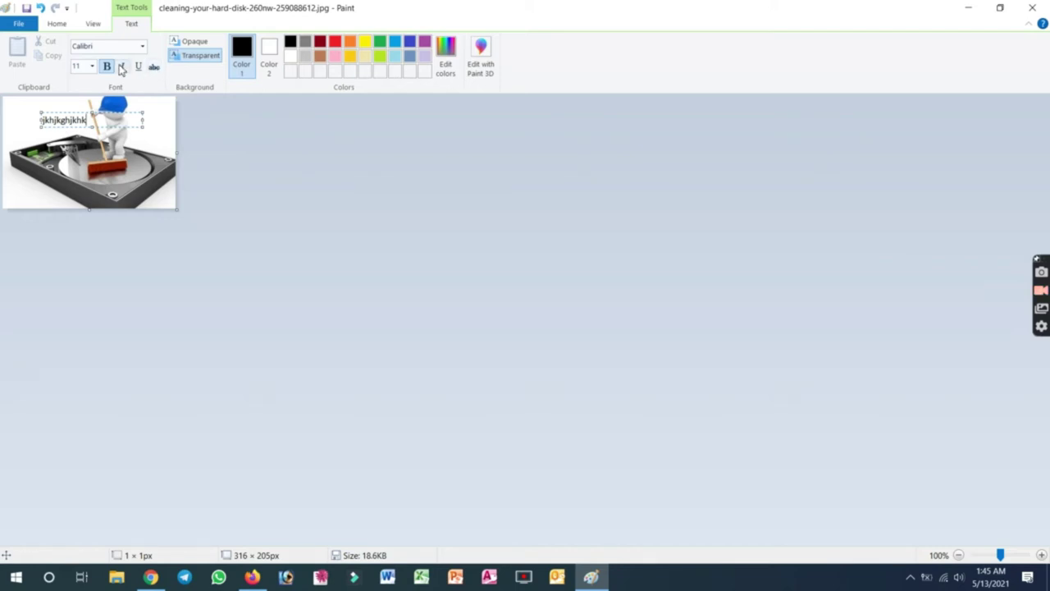
pyautogui.click(110, 67)
# Step: Make the text "jkhjkghjkhk" in the text box bold, underlined and italic
pyautogui.doubleClick(67, 121)
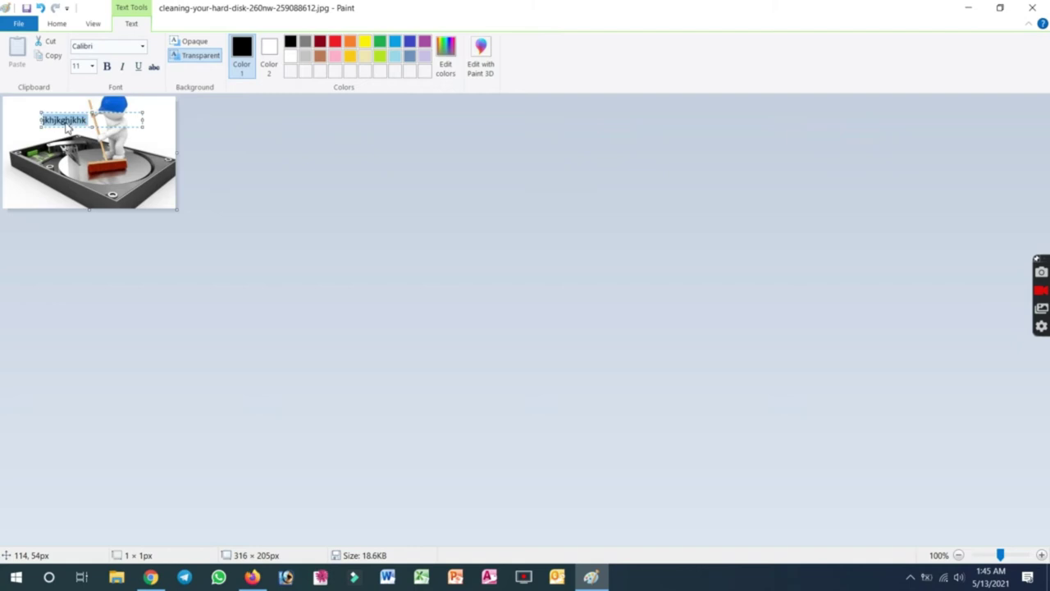
pyautogui.click(112, 68)
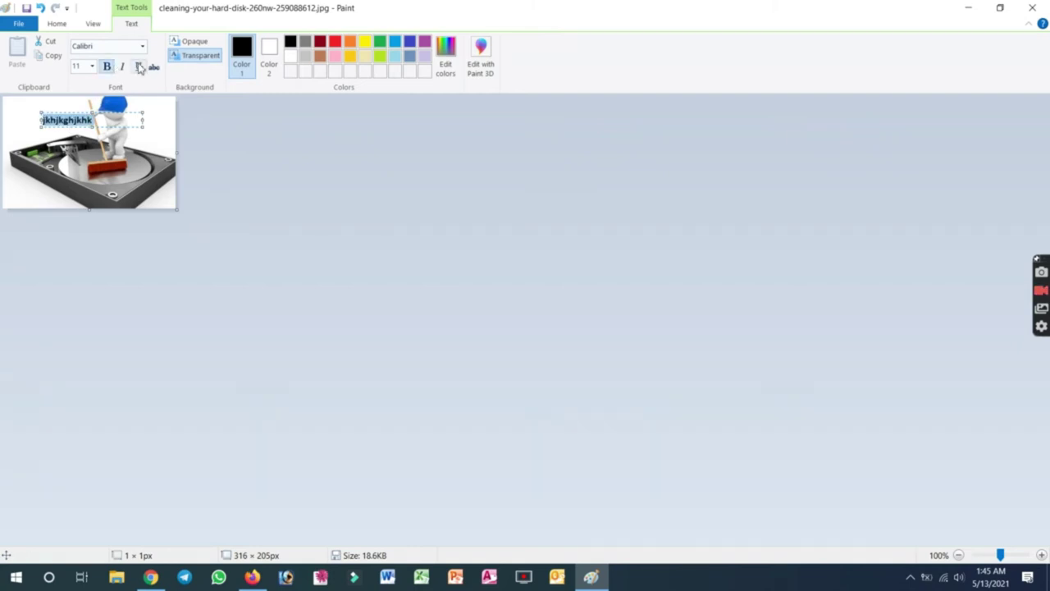
pyautogui.click(138, 67)
pyautogui.click(122, 67)
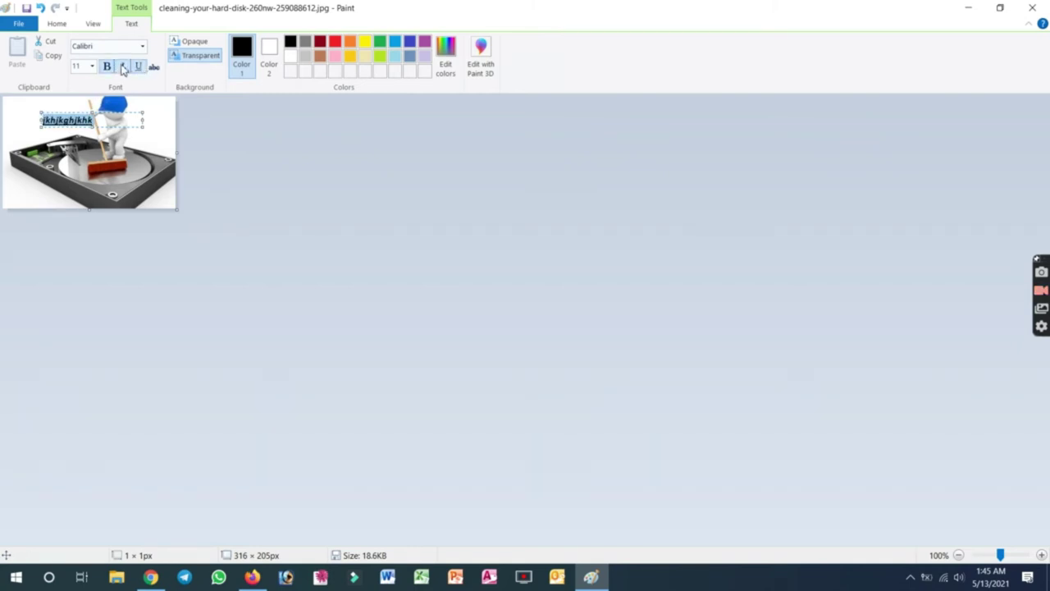
# Step: Set the text's font size to 18 and make the text box taller to fit the enlarged text
pyautogui.click(92, 66)
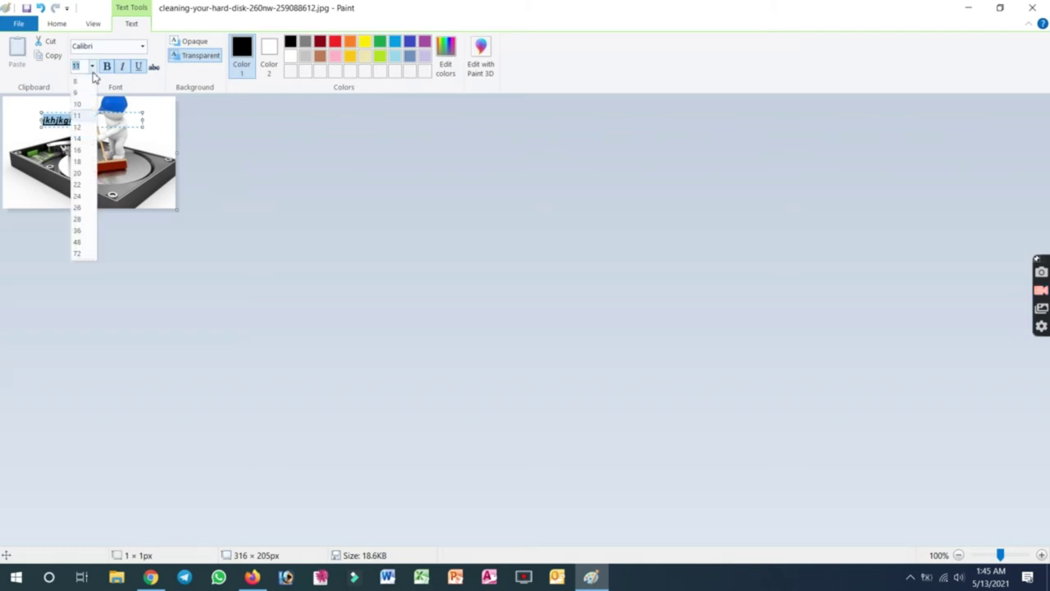
pyautogui.click(87, 162)
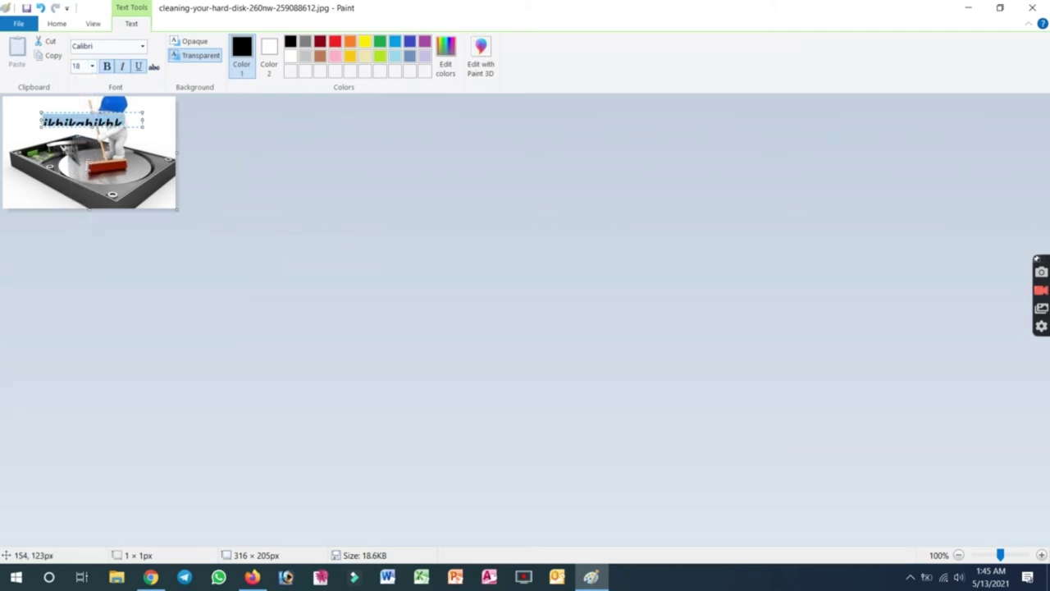
pyautogui.moveTo(142, 129)
pyautogui.mouseDown()
pyautogui.moveTo(148, 152)
pyautogui.moveTo(143, 143)
pyautogui.mouseUp()
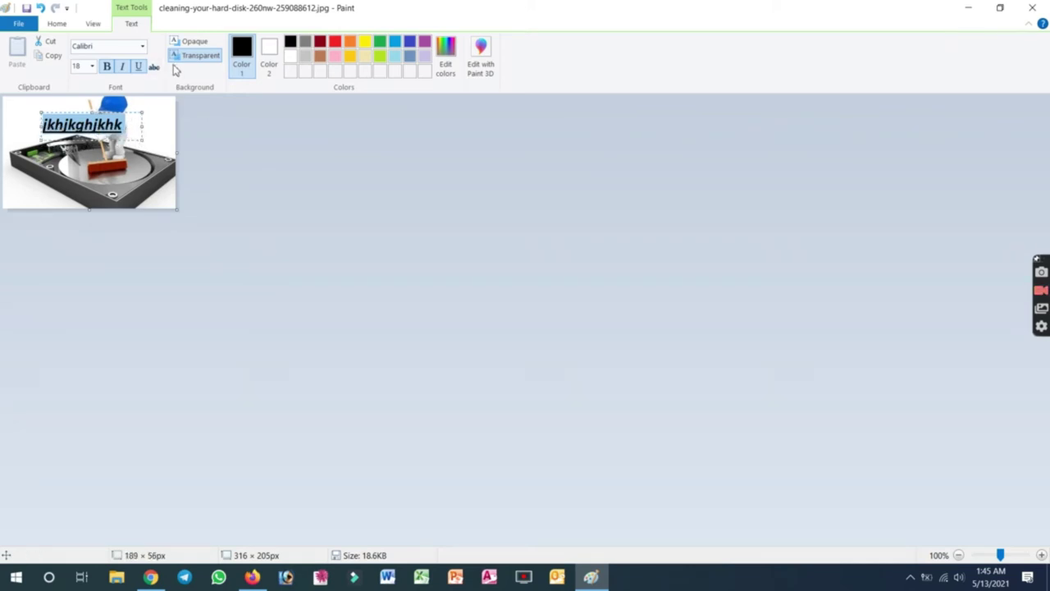
# Step: Try gray and orange on the selected text, and color it red
pyautogui.click(305, 41)
pyautogui.click(349, 47)
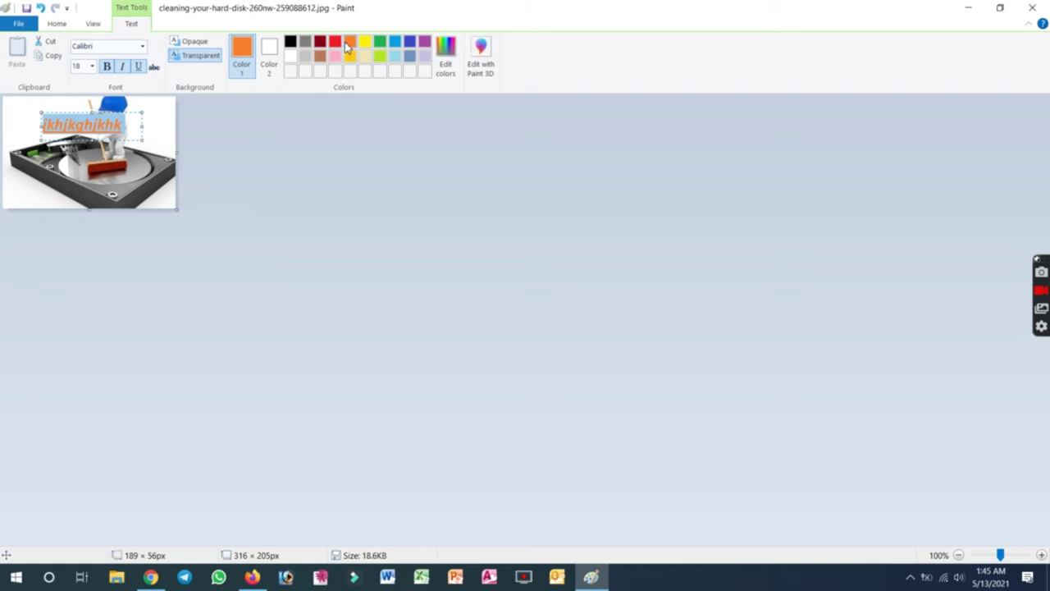
pyautogui.click(335, 43)
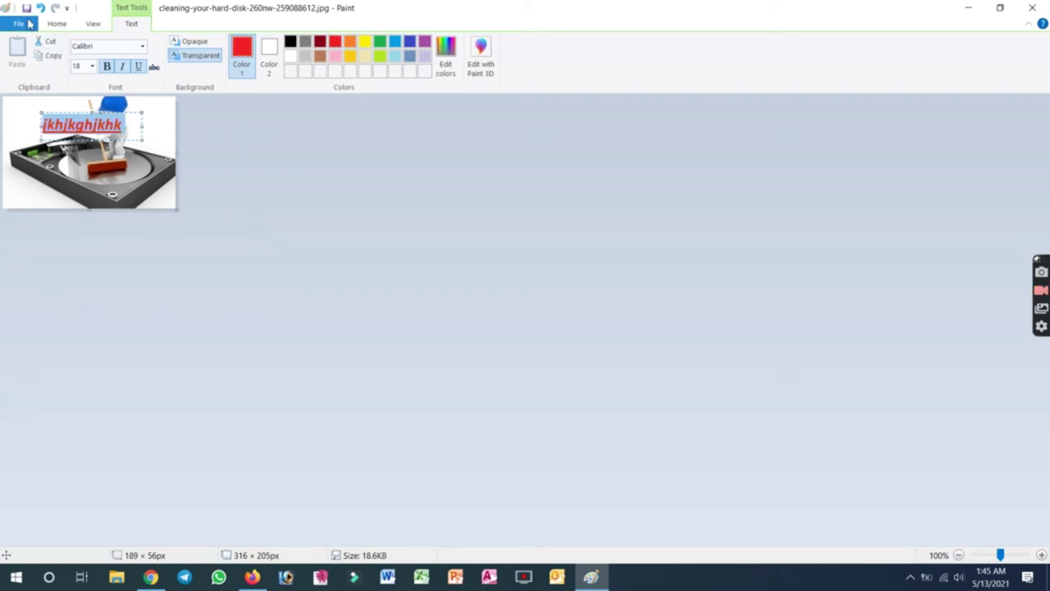
# Step: Save a copy of the picture to the Desktop in PNG format under the file name 123
pyautogui.click(20, 24)
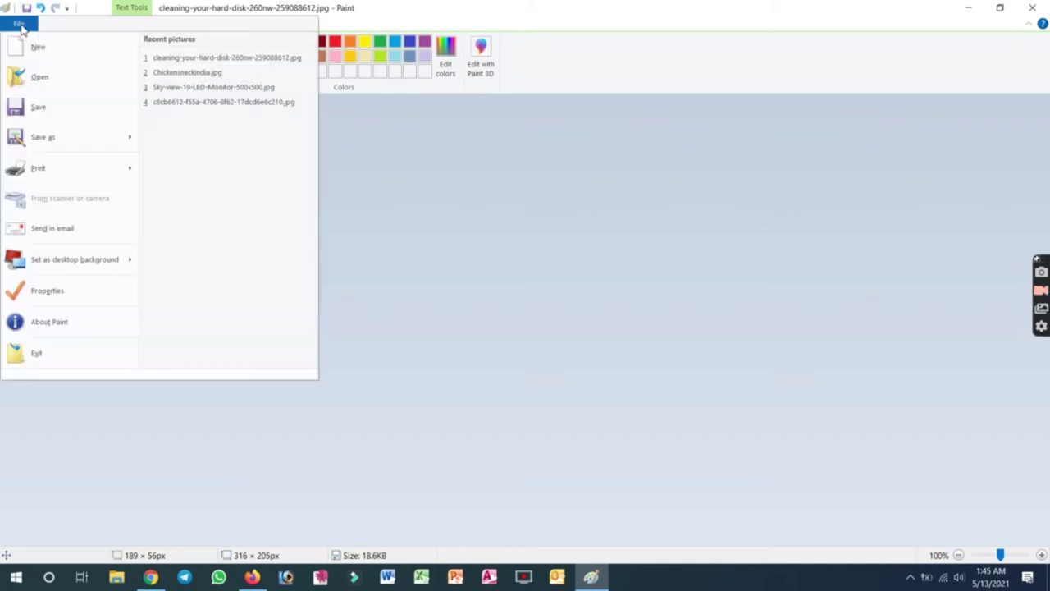
pyautogui.click(58, 143)
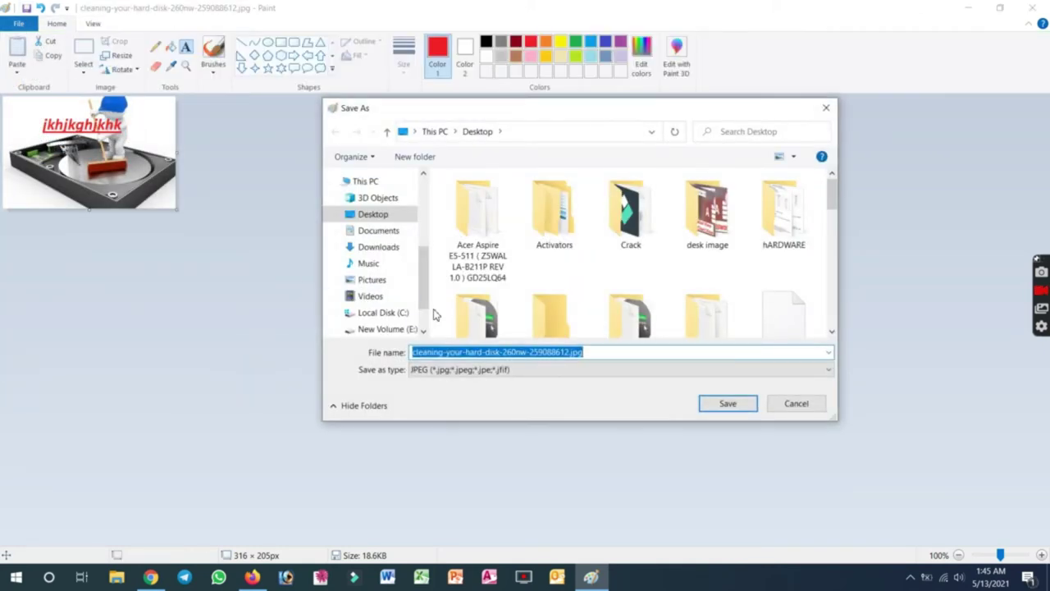
pyautogui.click(522, 370)
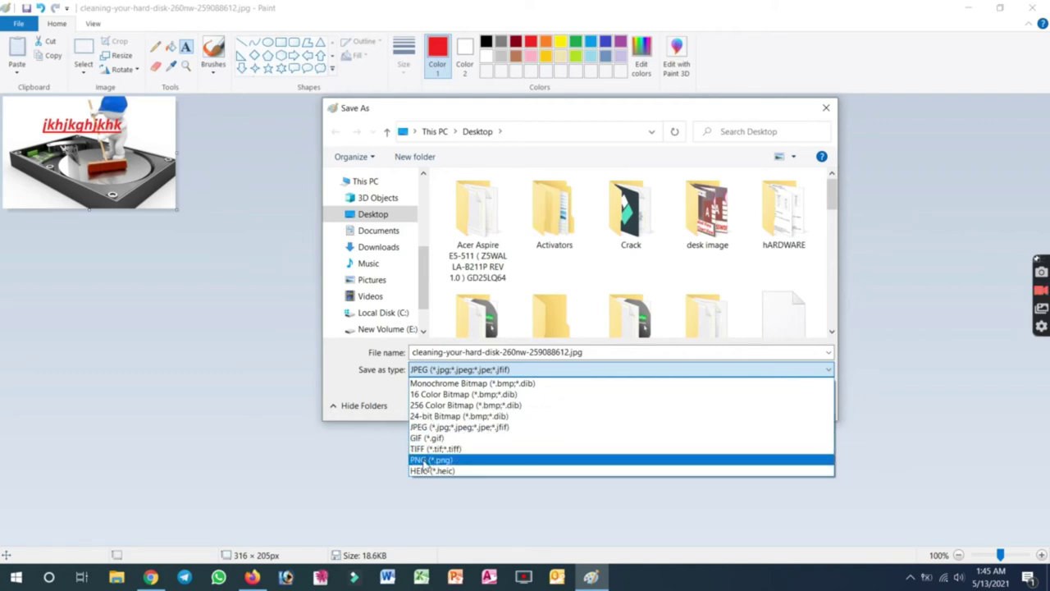
pyautogui.click(424, 460)
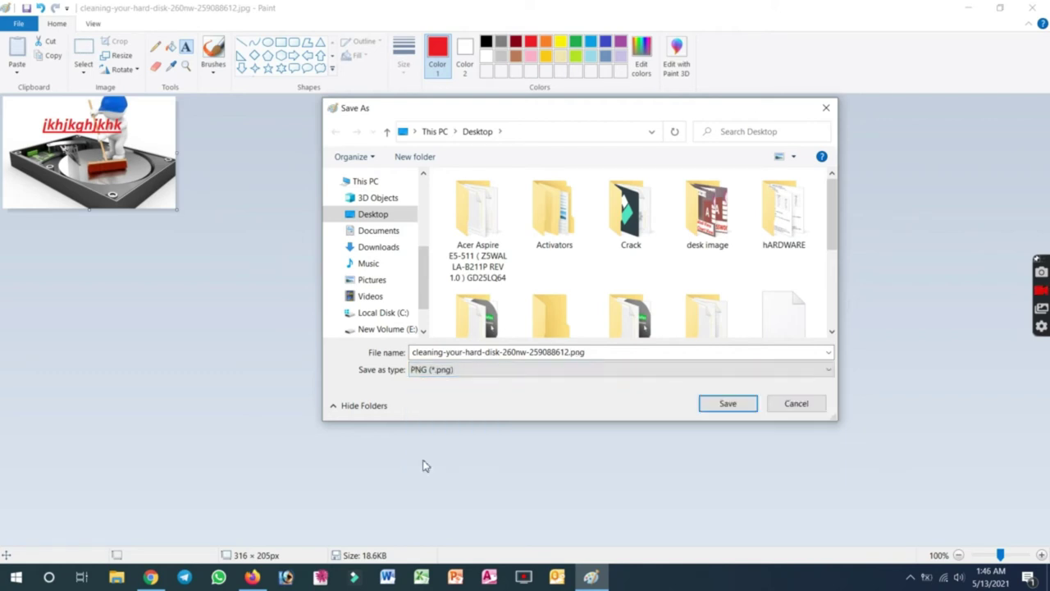
pyautogui.doubleClick(523, 353)
pyautogui.write('123')
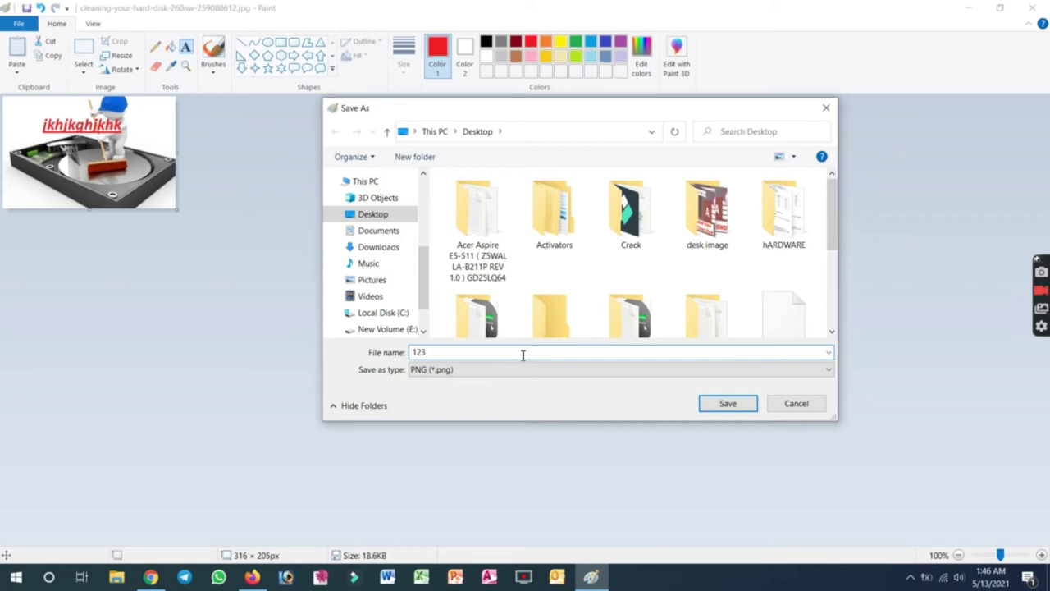
pyautogui.click(712, 404)
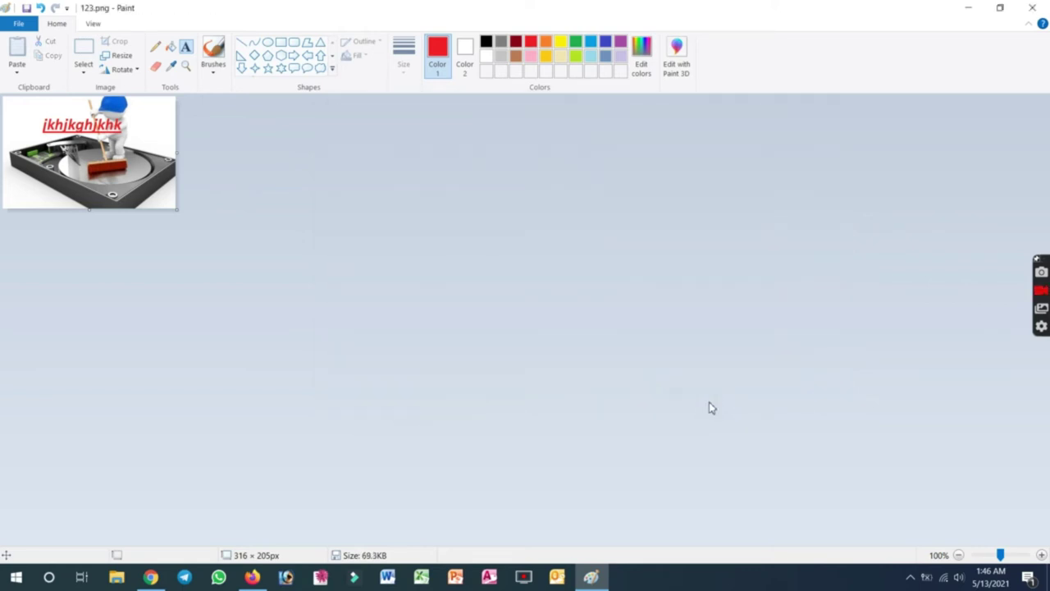
# Step: Open 123.png from the desktop in Photos to check it, close it and return to Paint
pyautogui.click(967, 7)
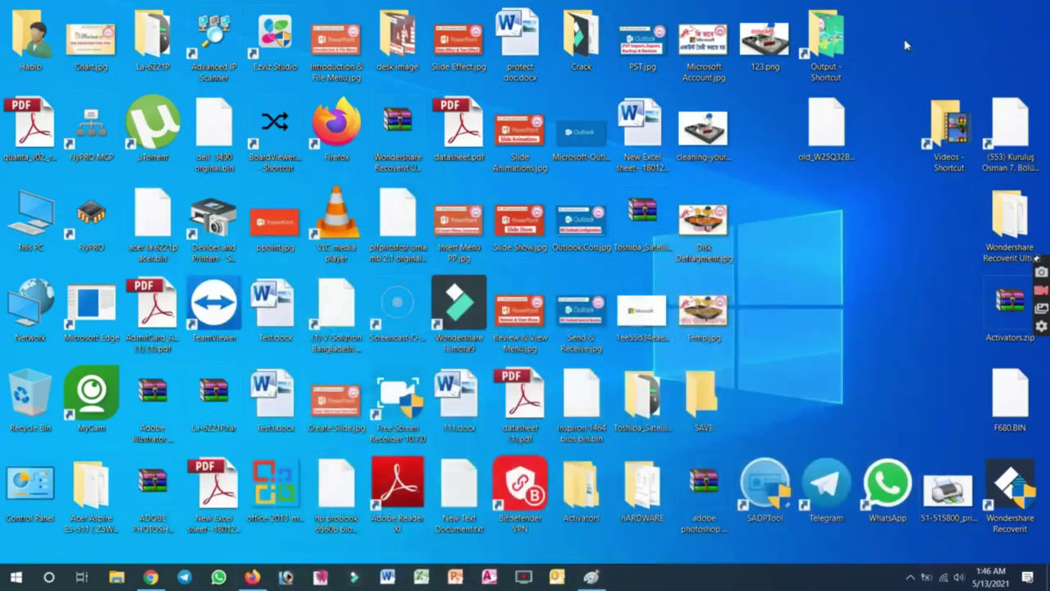
pyautogui.doubleClick(767, 41)
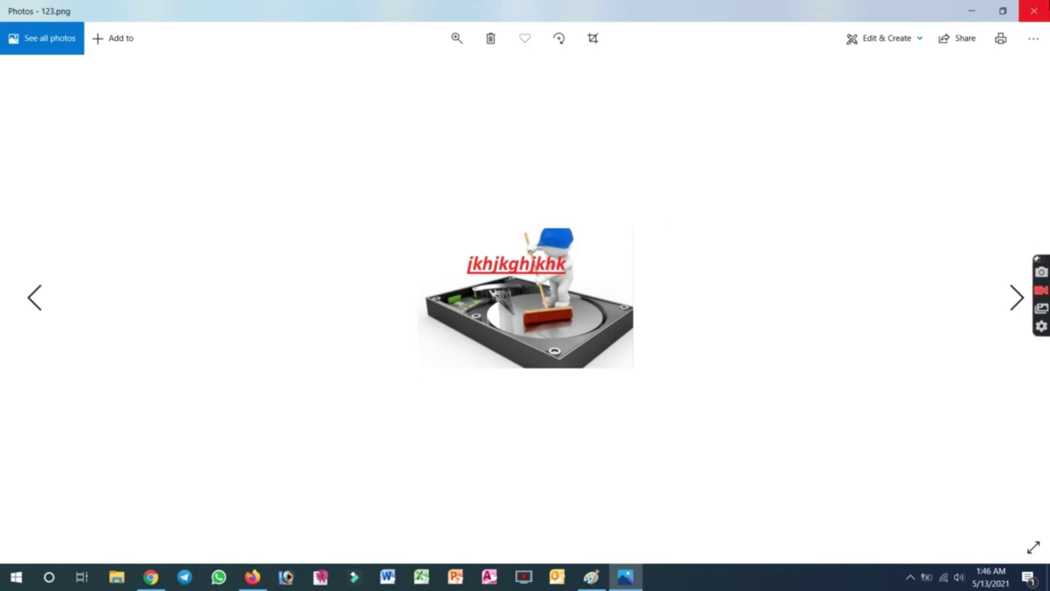
pyautogui.click(1033, 10)
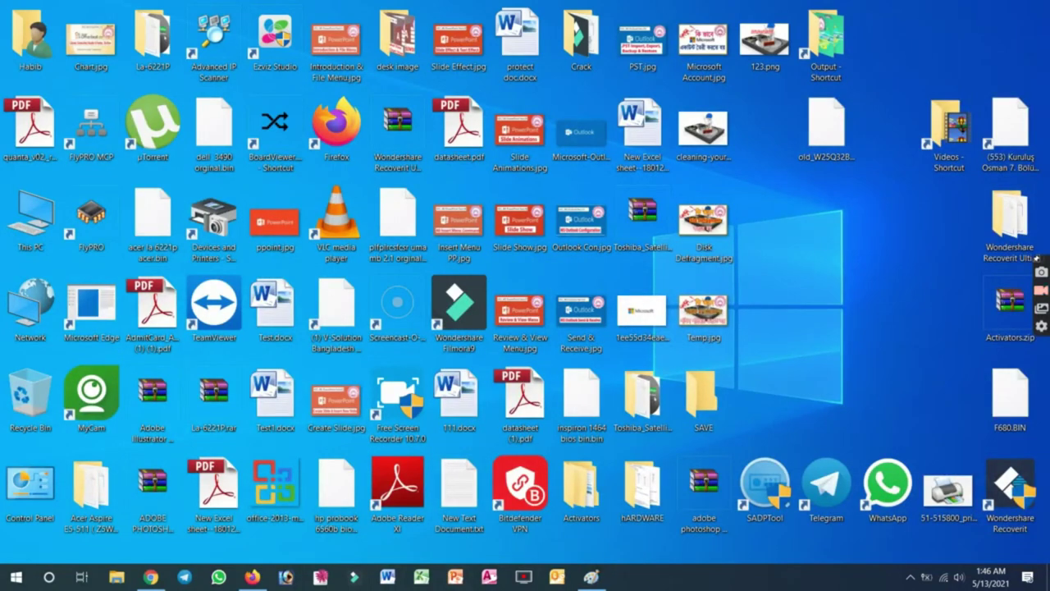
pyautogui.click(596, 577)
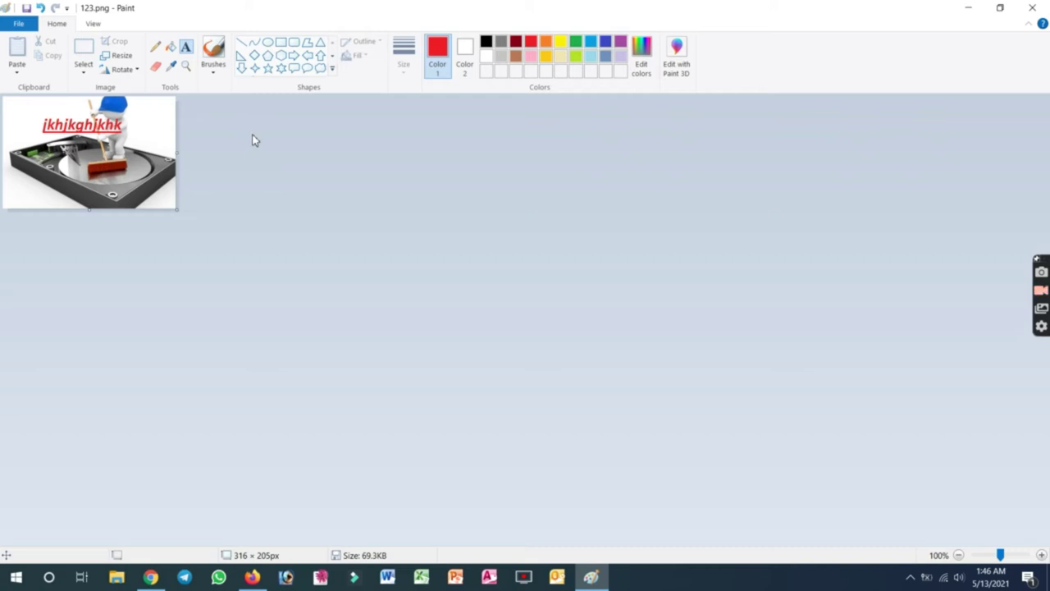
# Step: Create a new blank picture and enlarge its canvas to about 1004 × 677 px
pyautogui.click(20, 26)
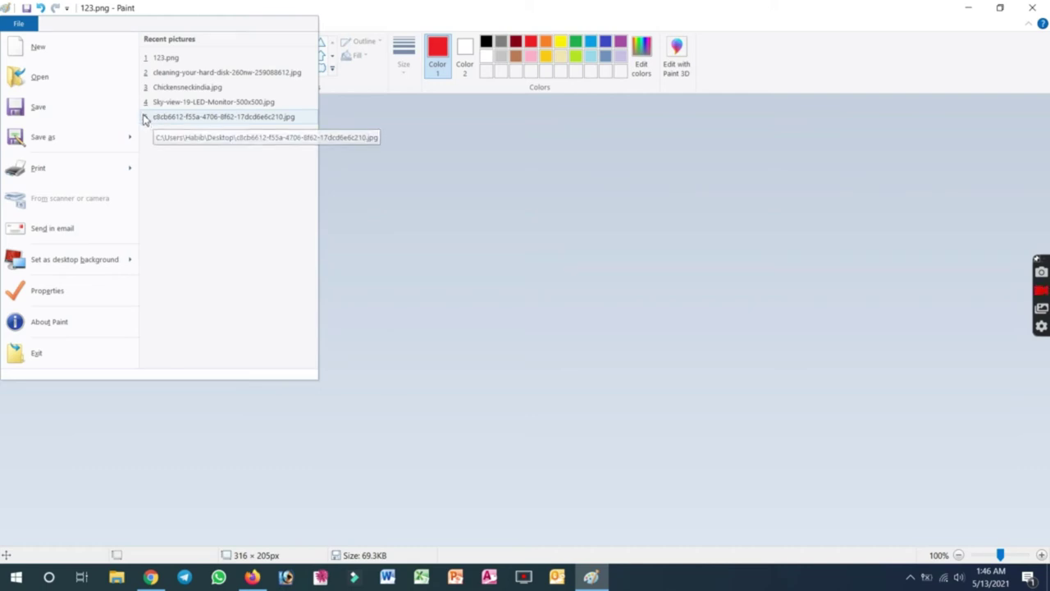
pyautogui.click(53, 50)
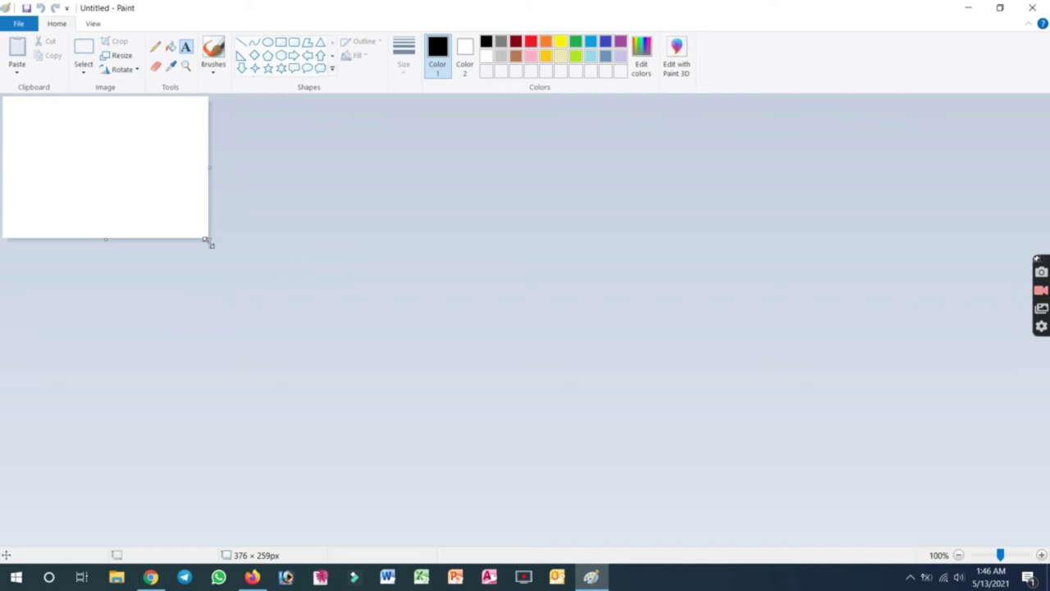
pyautogui.moveTo(210, 240); pyautogui.dragTo(554, 469)
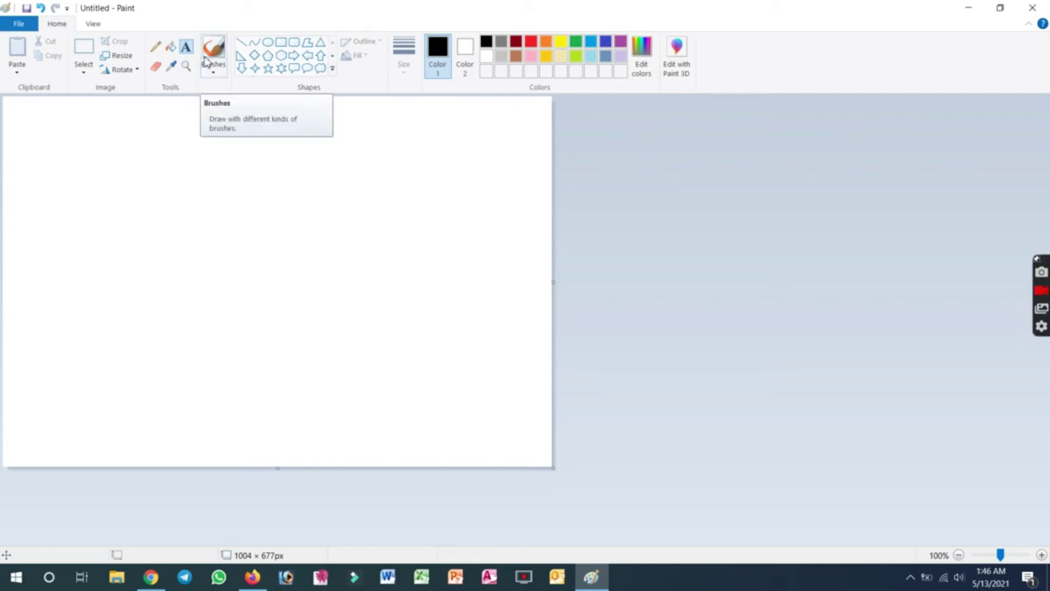
# Step: Draw a hexagon of about 448 × 389 px in the middle of the canvas and color its outline green
pyautogui.click(281, 56)
pyautogui.moveTo(195, 183); pyautogui.dragTo(439, 395)
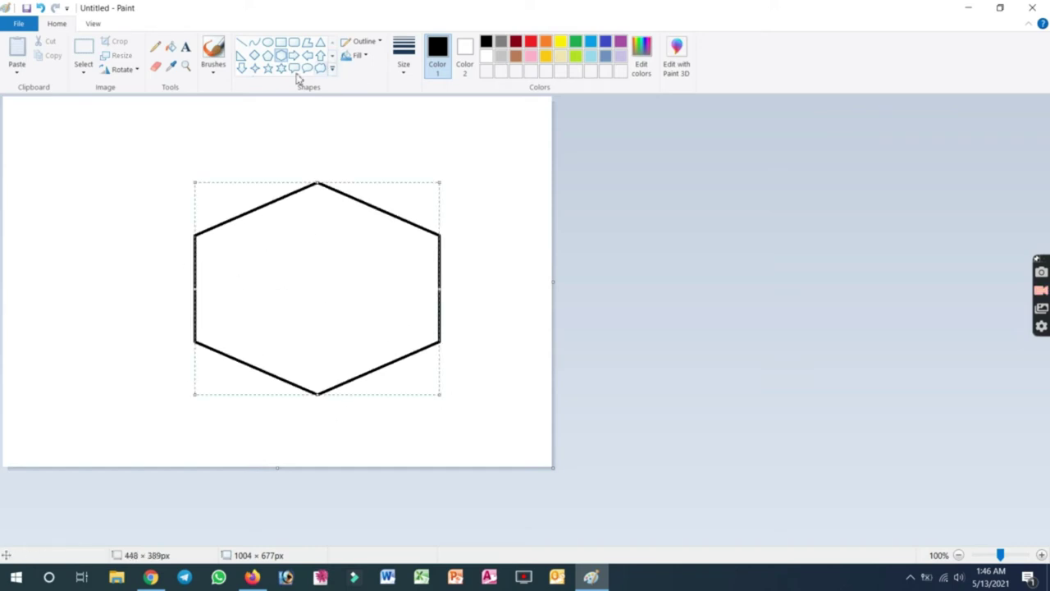
pyautogui.click(546, 42)
pyautogui.click(575, 42)
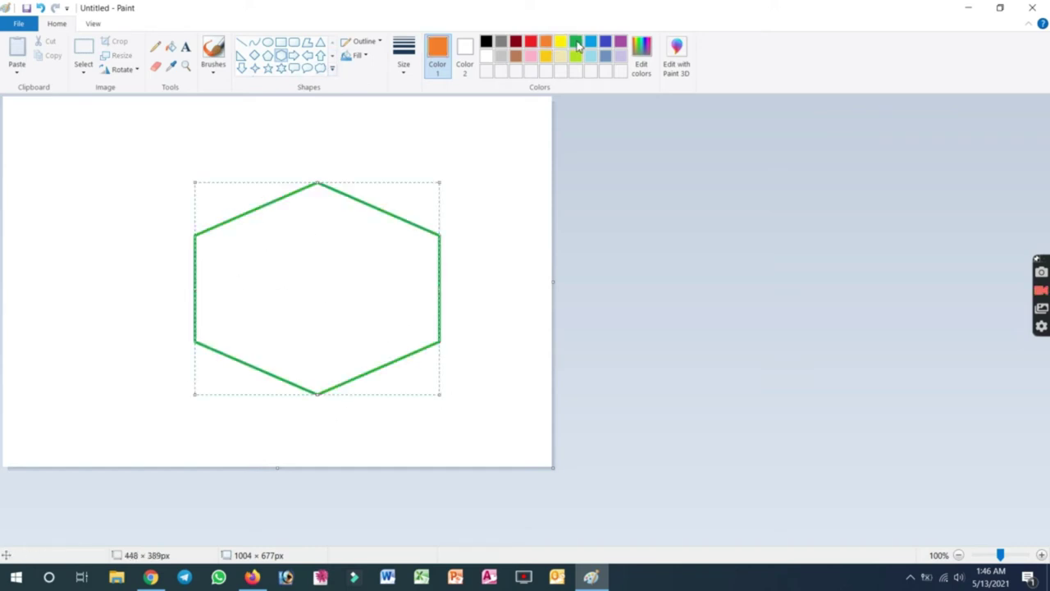
# Step: Activate Color 2 and set the hexagon's fill to Solid color
pyautogui.click(464, 66)
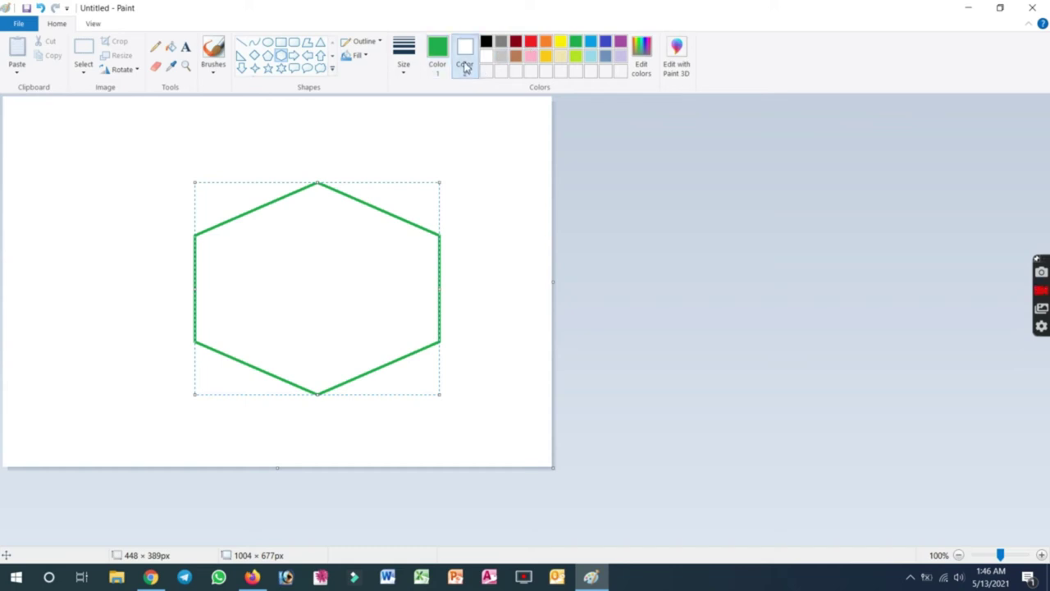
pyautogui.click(365, 56)
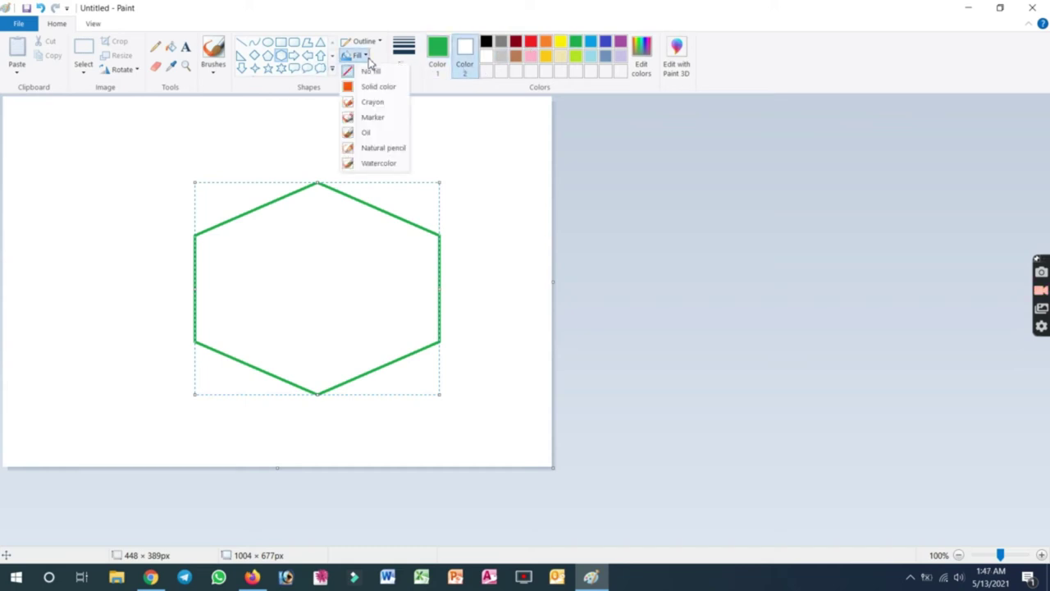
pyautogui.click(371, 100)
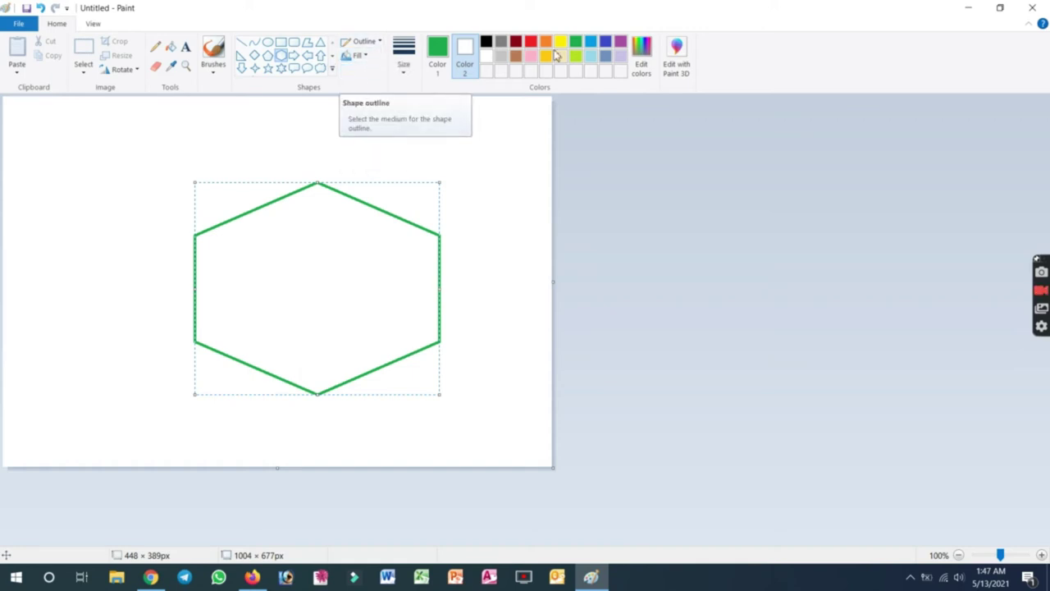
pyautogui.click(681, 69)
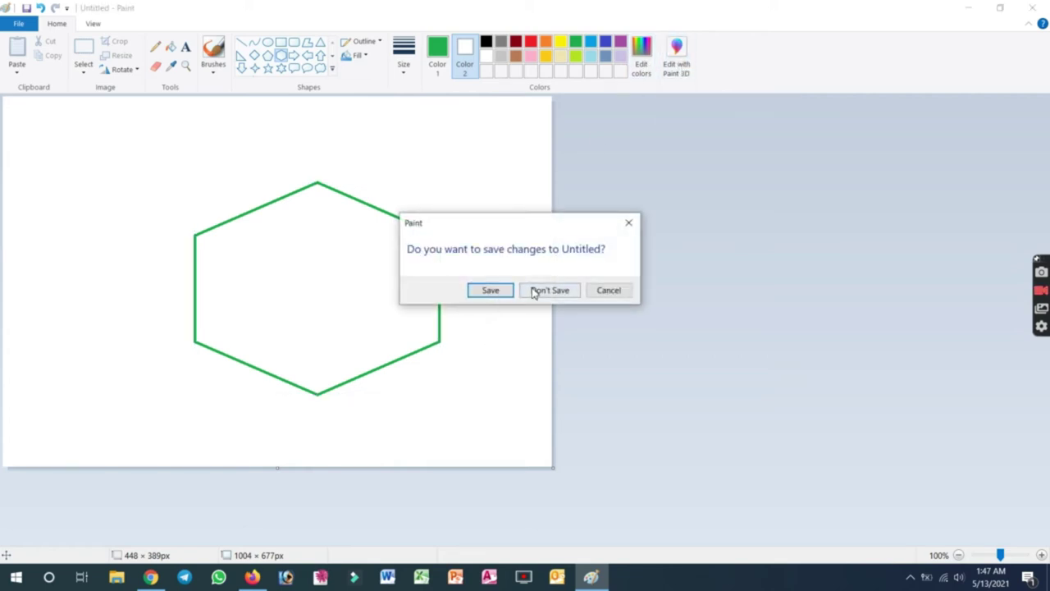
pyautogui.click(605, 292)
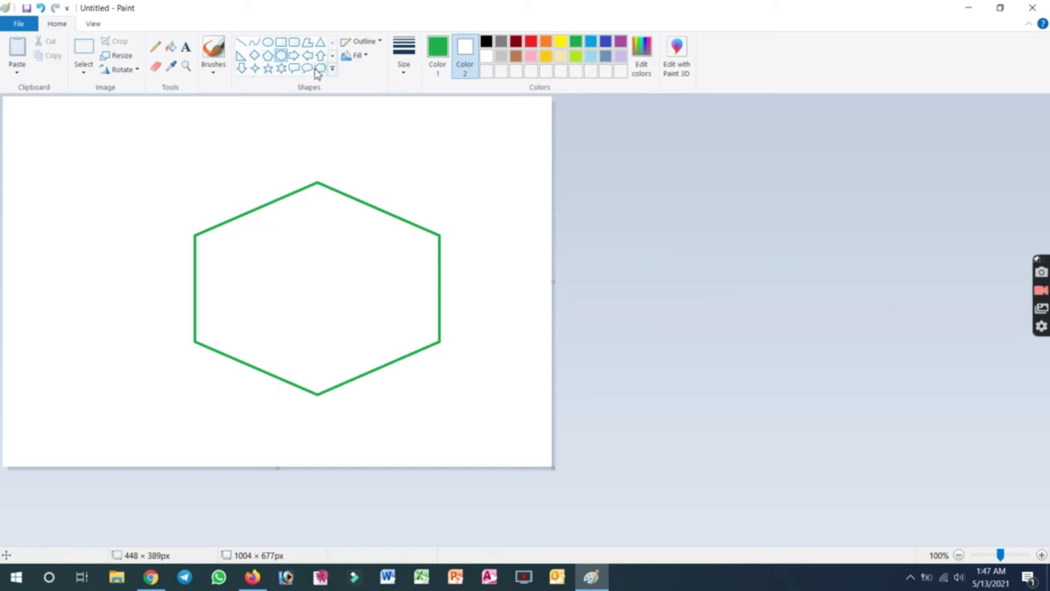
pyautogui.click(354, 58)
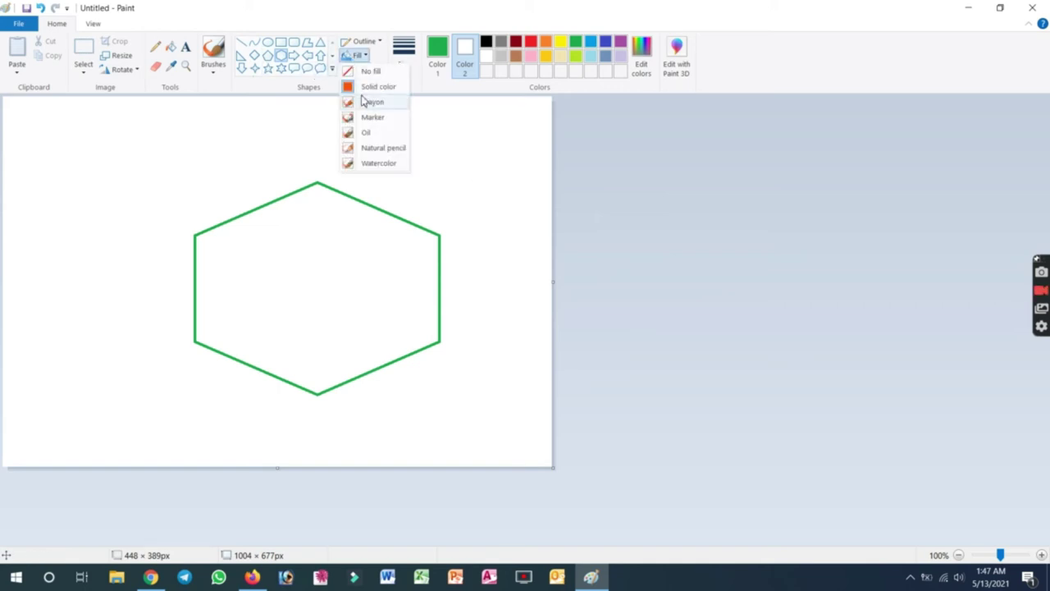
# Step: Draw a freehand green pencil loop near the canvas's upper-left corner and sample the color just inside the hexagon's left edge
pyautogui.click(157, 49)
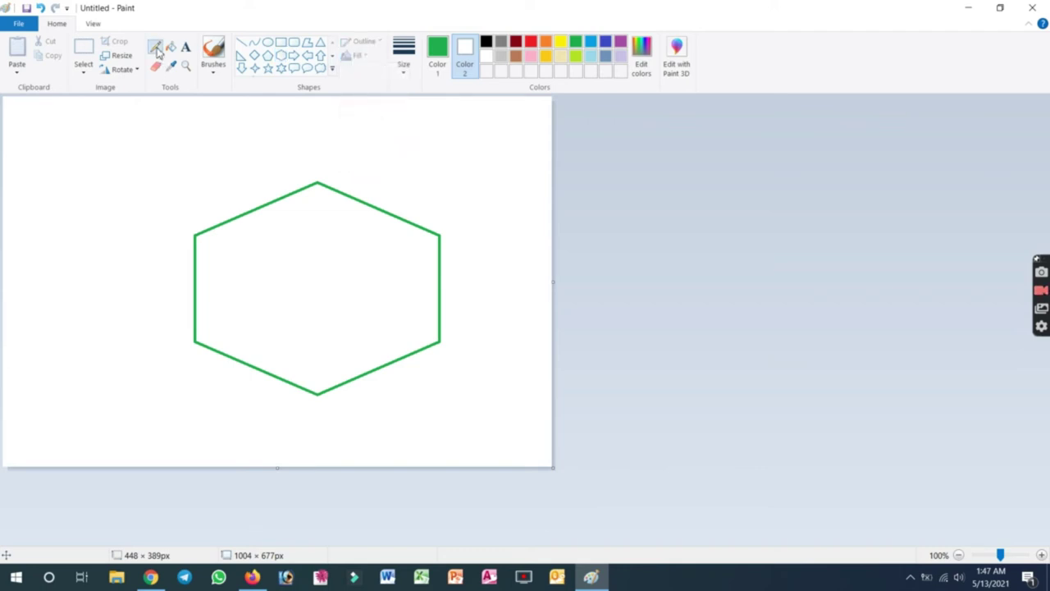
pyautogui.moveTo(112, 166)
pyautogui.mouseDown()
pyautogui.moveTo(169, 184)
pyautogui.moveTo(200, 128)
pyautogui.moveTo(71, 180)
pyautogui.moveTo(171, 170)
pyautogui.moveTo(129, 124)
pyautogui.mouseUp()
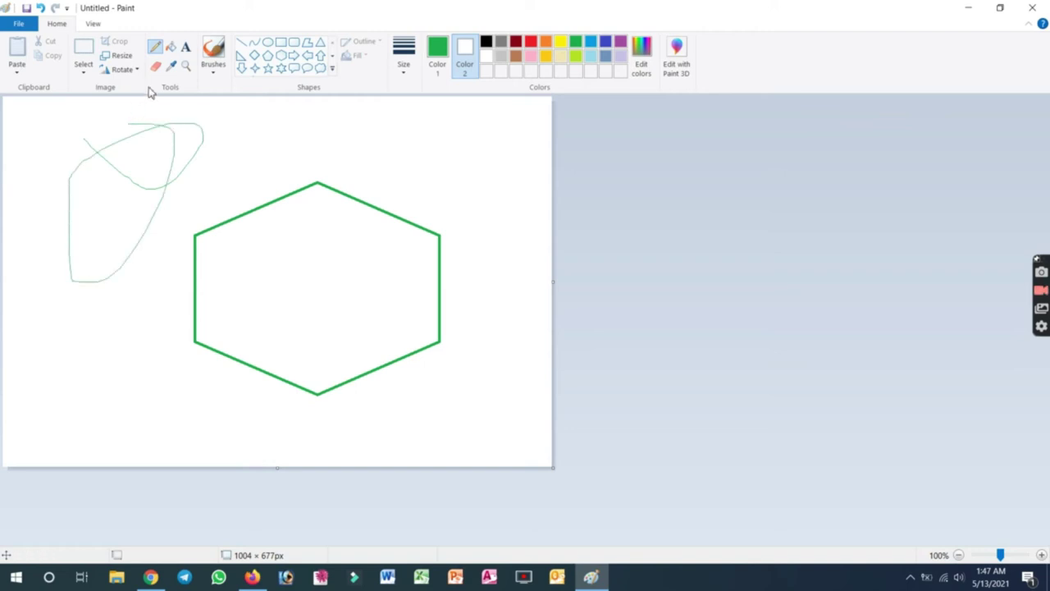
pyautogui.click(171, 65)
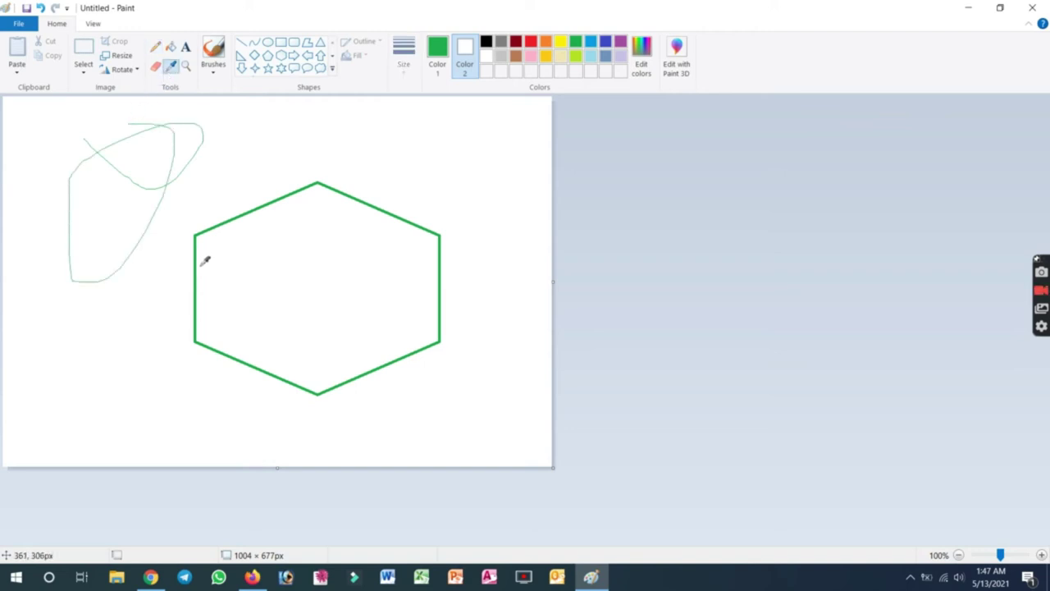
pyautogui.click(200, 259)
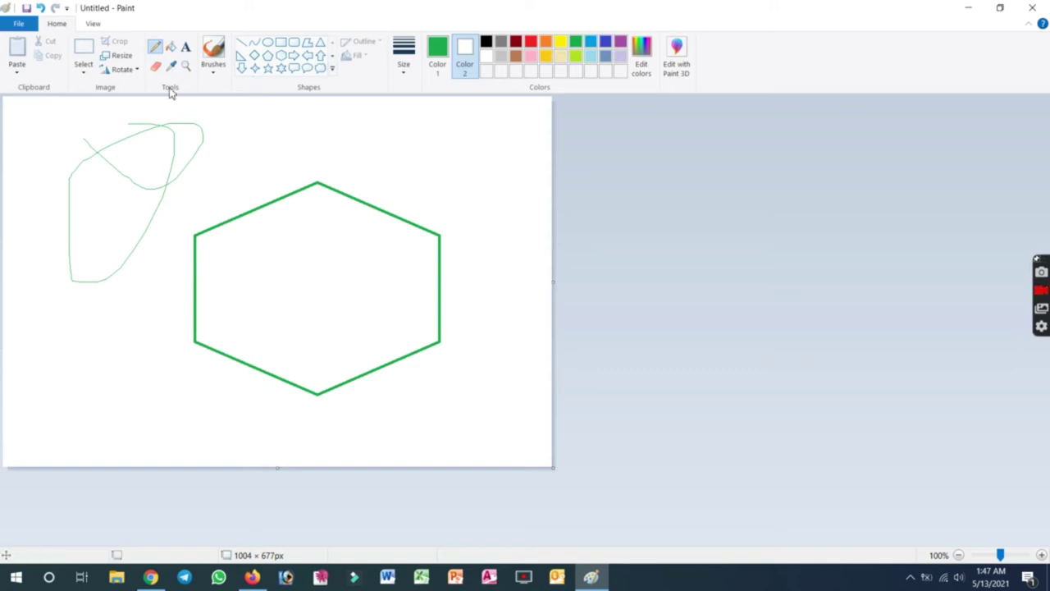
# Step: Erase small gaps along the green pencil loop and fill the hexagon with green
pyautogui.click(156, 68)
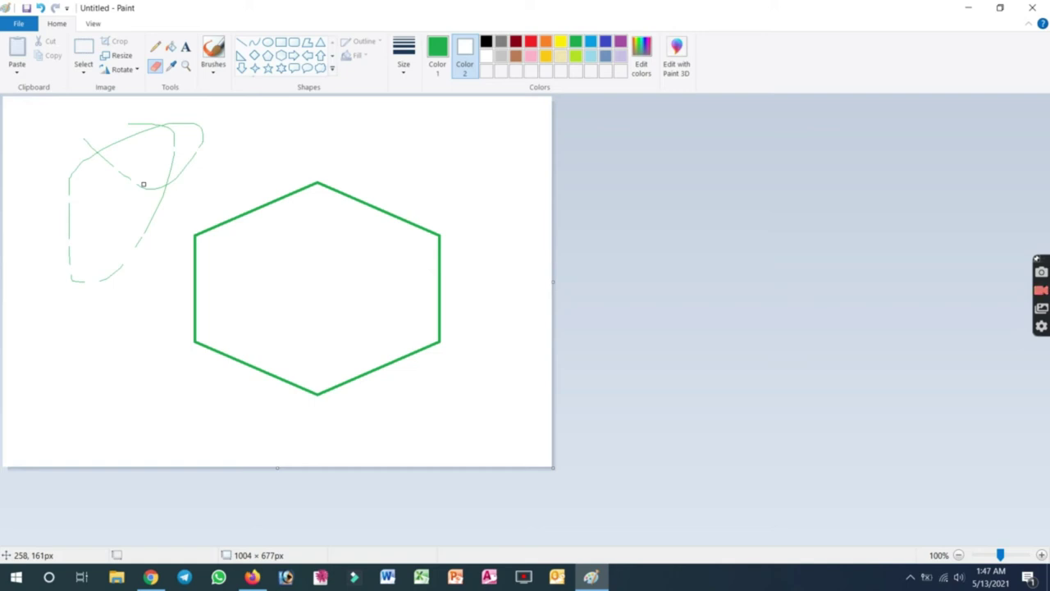
pyautogui.click(169, 47)
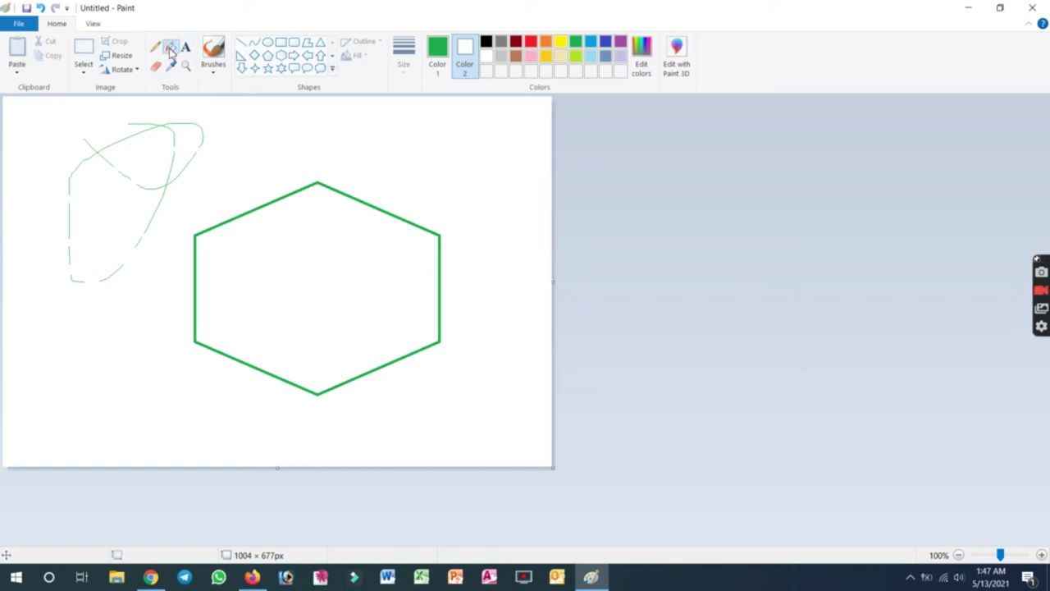
pyautogui.click(235, 232)
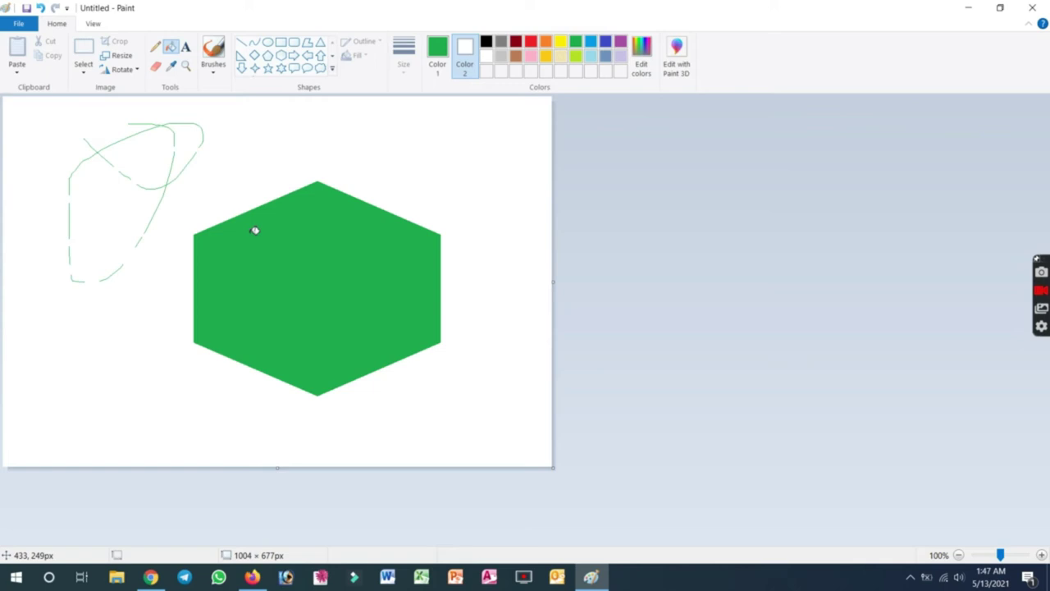
# Step: Set both Color 2 and Color 1 to red and fill the hexagon with red
pyautogui.click(530, 43)
pyautogui.click(437, 57)
pyautogui.click(530, 42)
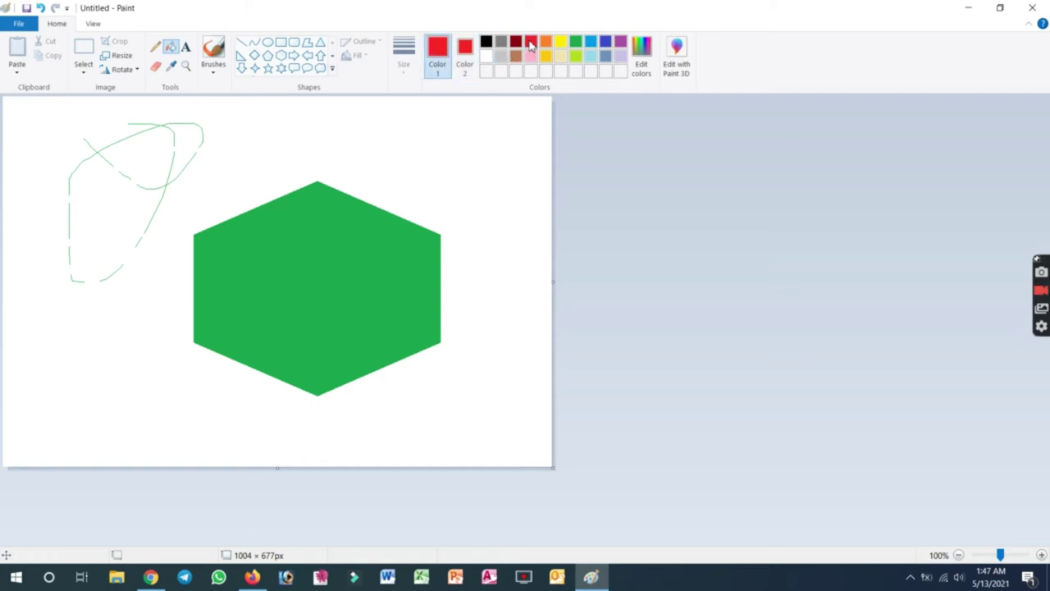
pyautogui.click(378, 250)
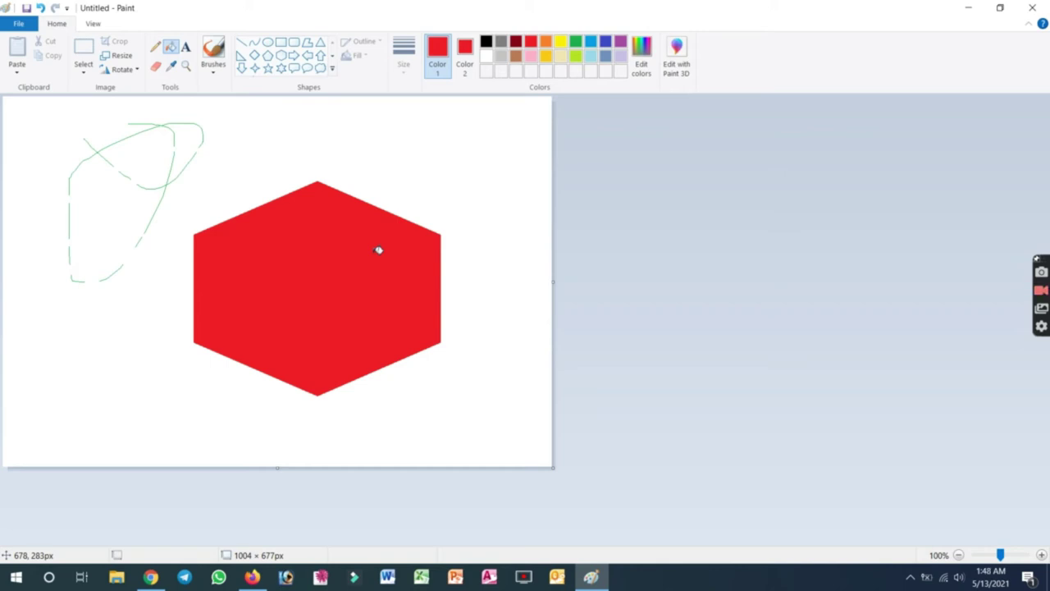
# Step: Define a custom blue for Color 1 (Red 30, Green 180, Blue 236) and fill the hexagon with it
pyautogui.click(644, 68)
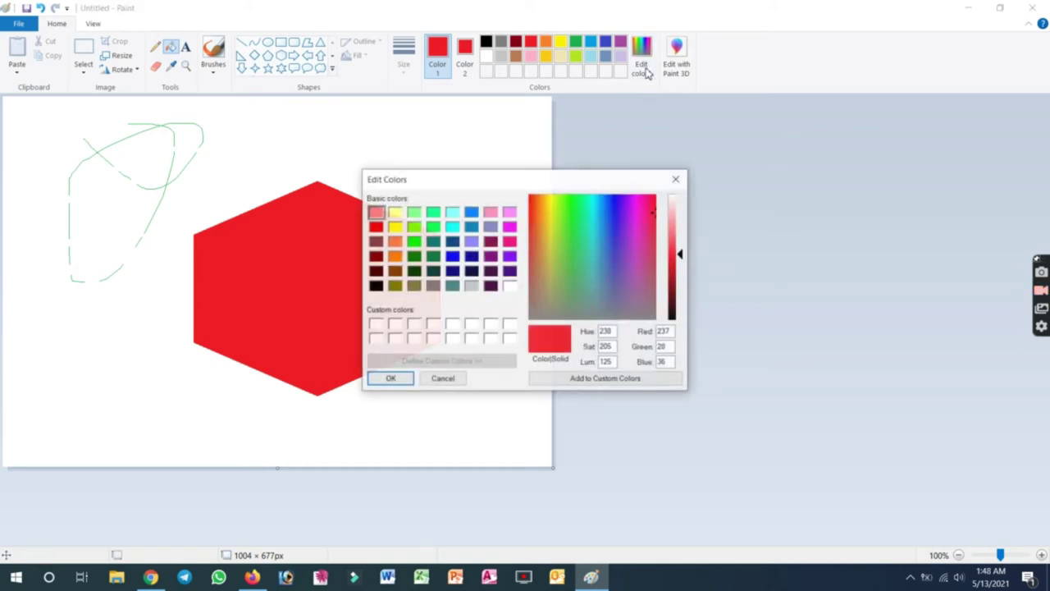
pyautogui.click(598, 213)
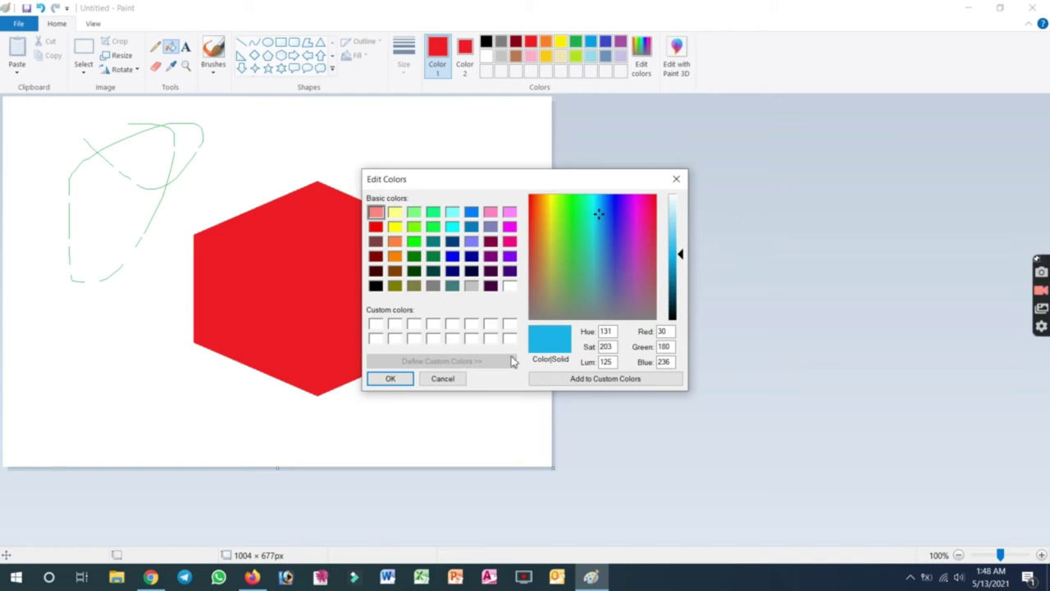
pyautogui.click(390, 378)
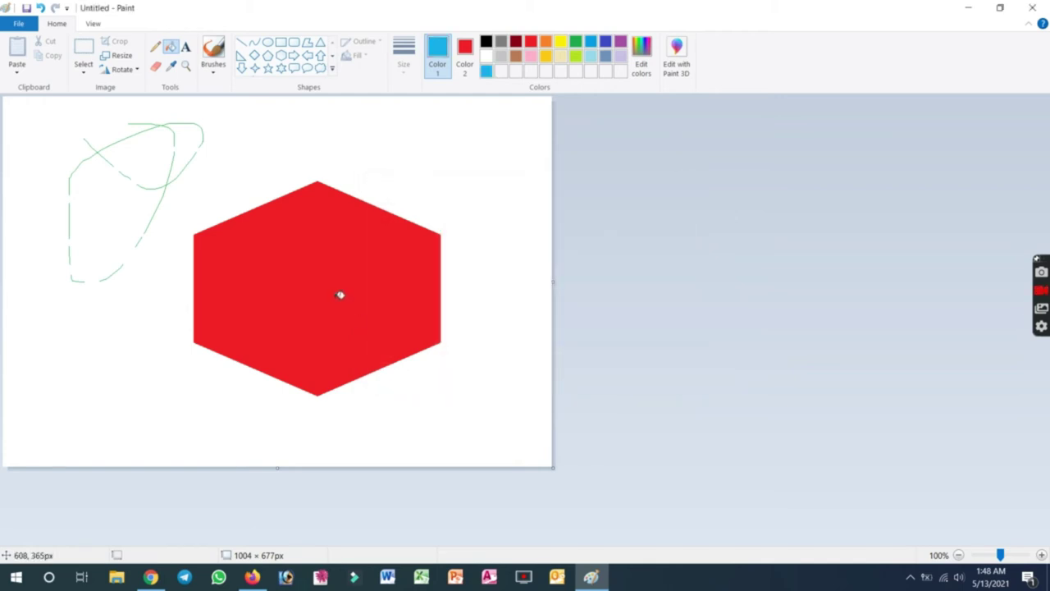
pyautogui.click(341, 294)
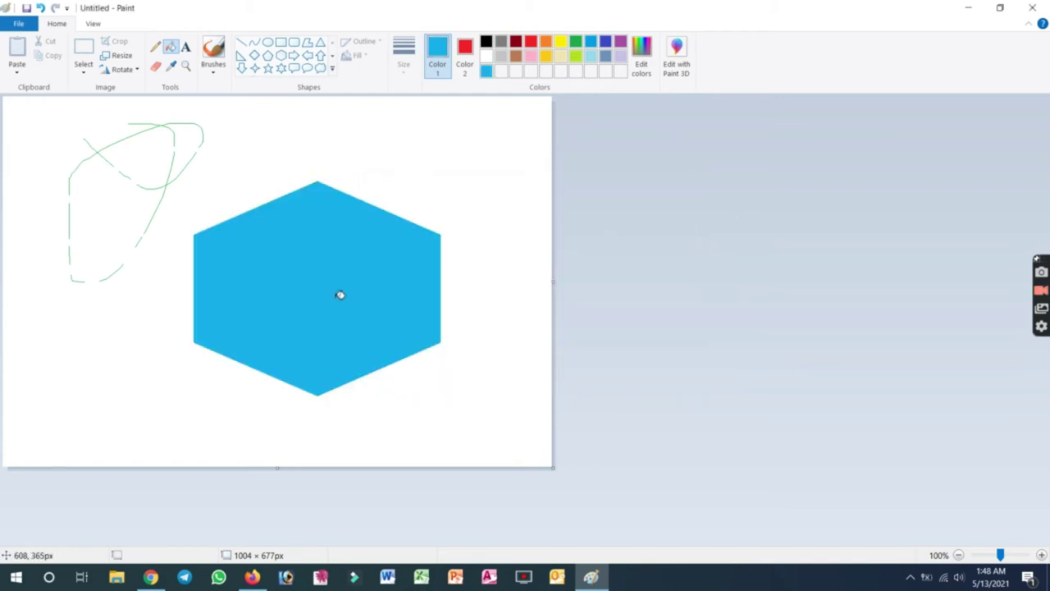
# Step: Select the entire picture and clear the selection
pyautogui.click(83, 74)
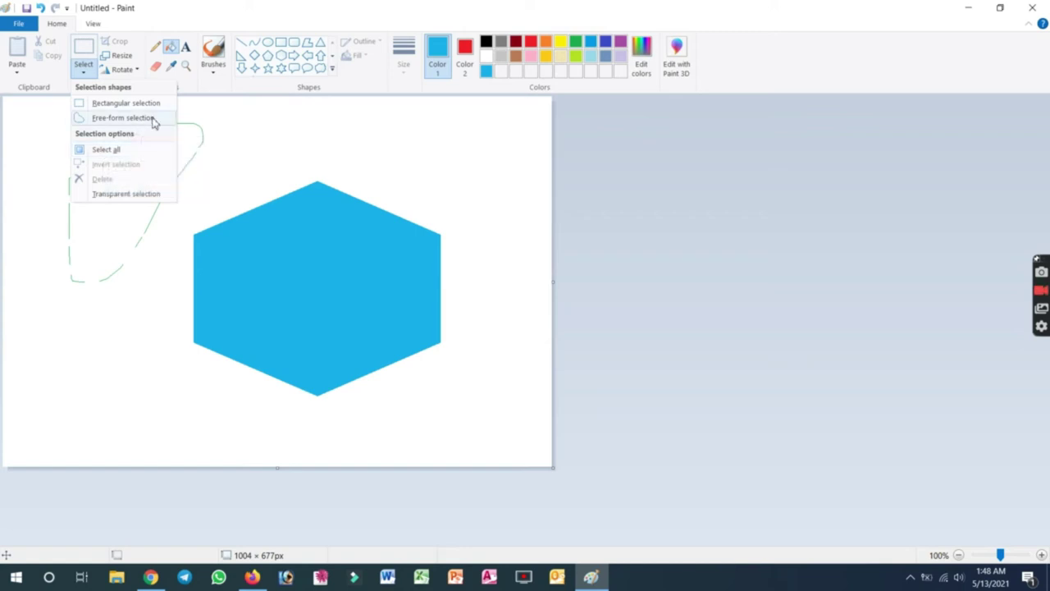
pyautogui.click(298, 223)
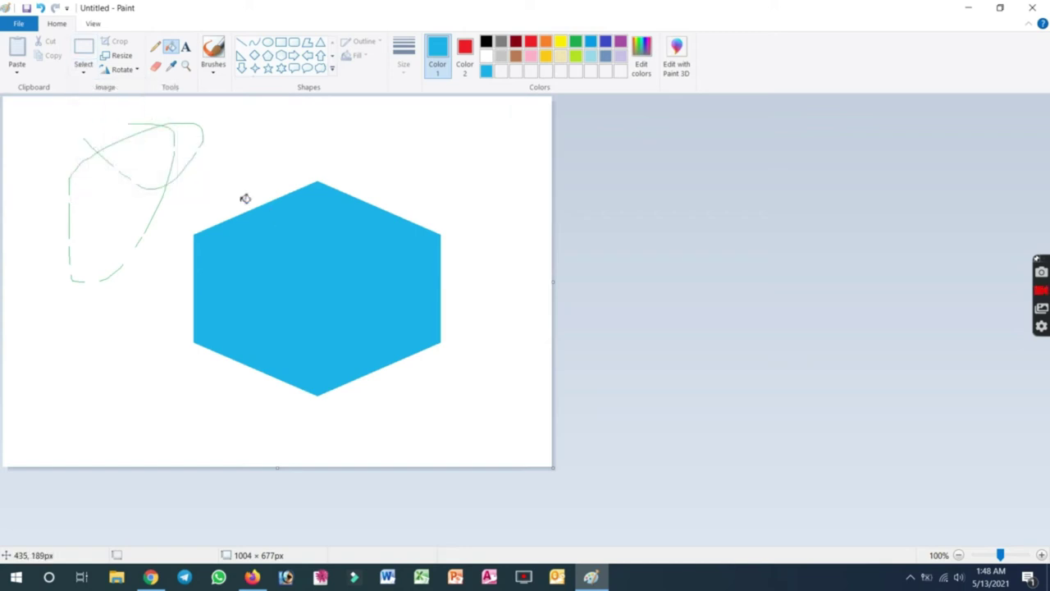
pyautogui.click(84, 69)
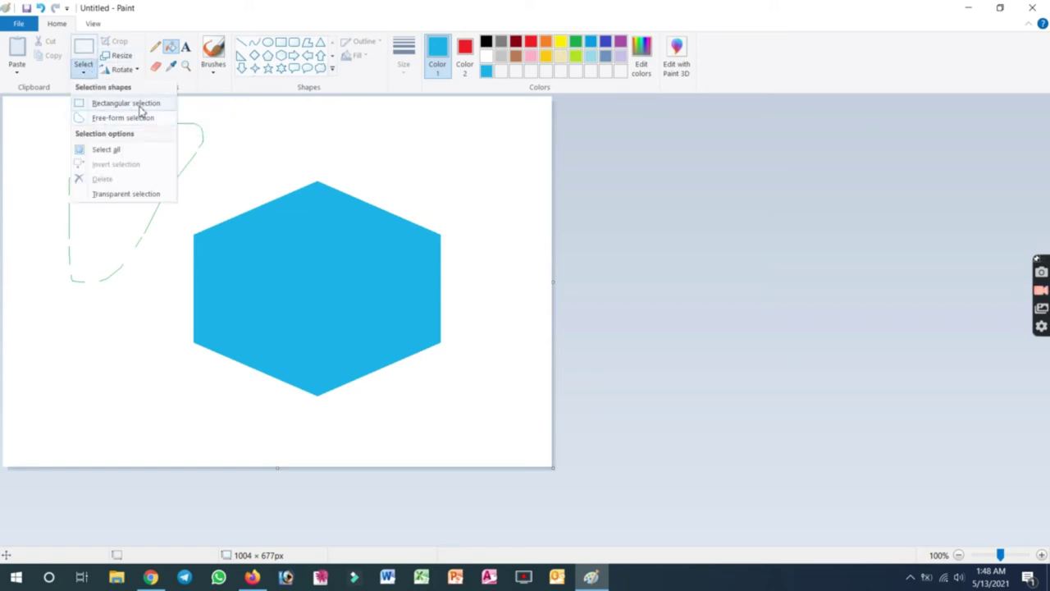
pyautogui.click(105, 150)
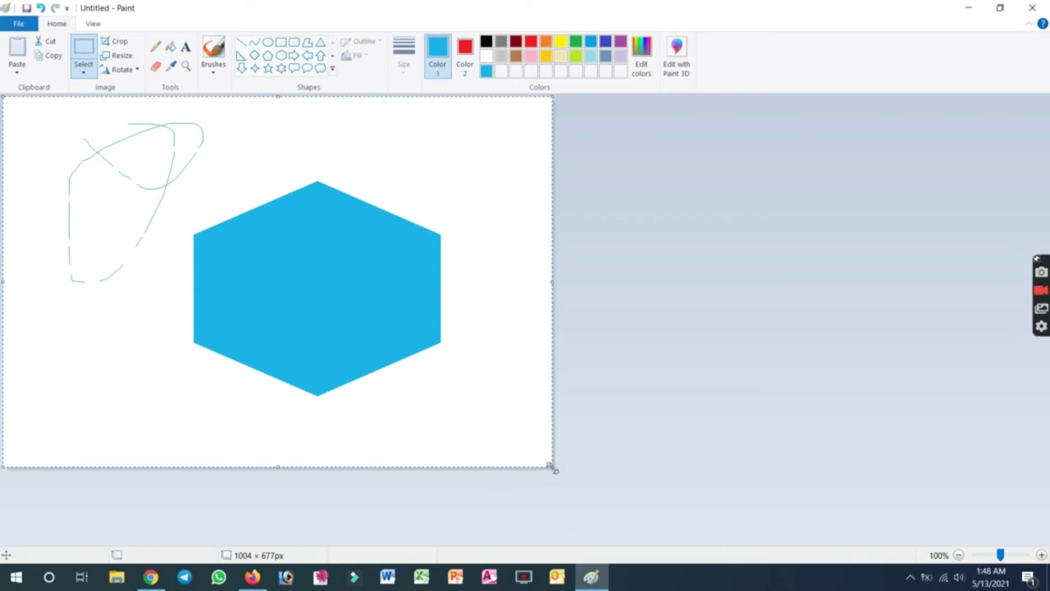
pyautogui.click(716, 342)
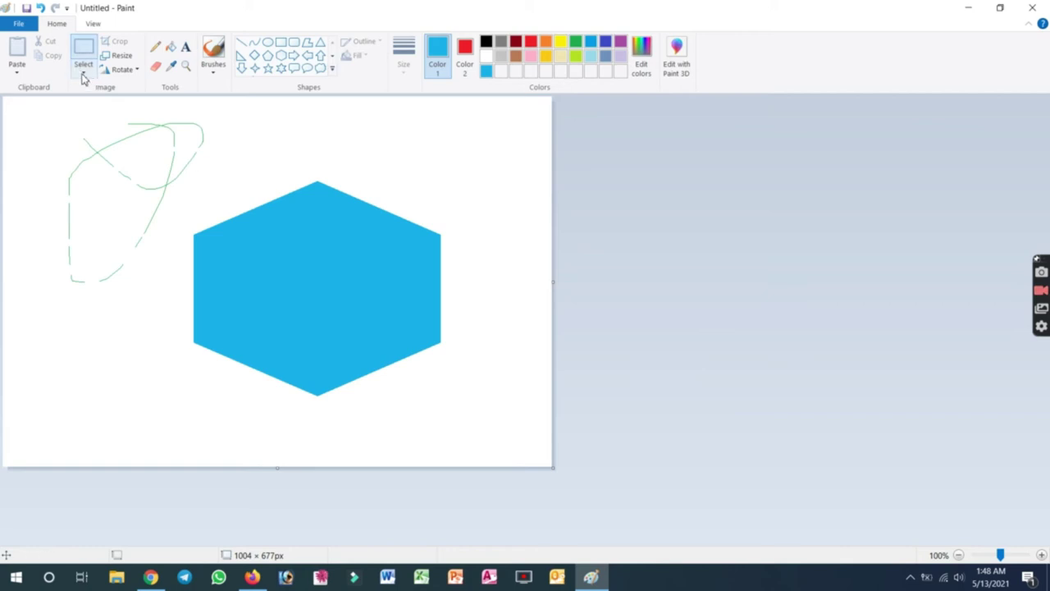
# Step: Activate free-form selection and replace it with the Pencil tool
pyautogui.click(83, 76)
pyautogui.click(101, 119)
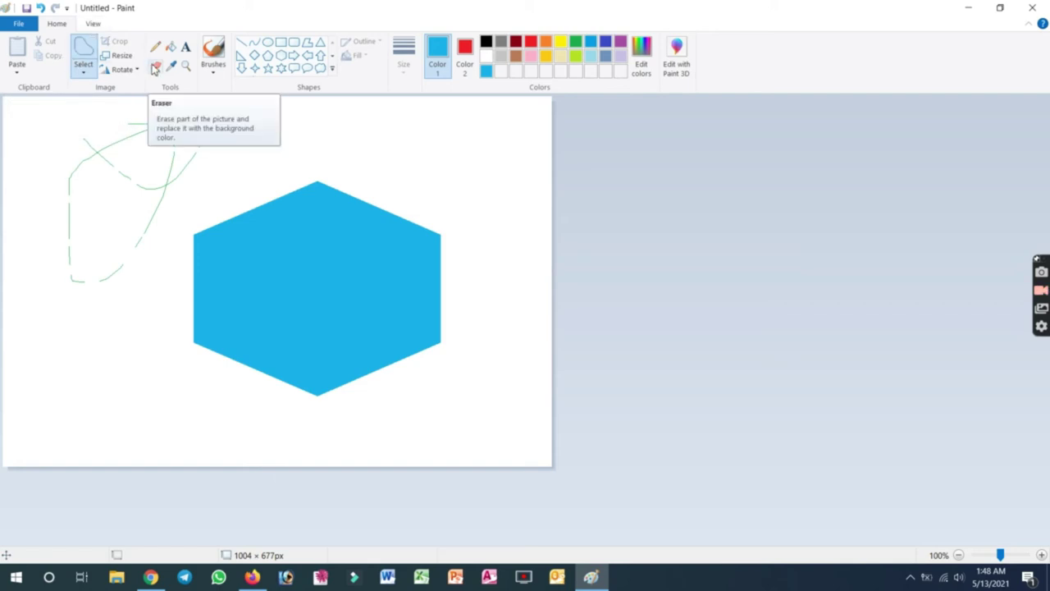
pyautogui.click(155, 48)
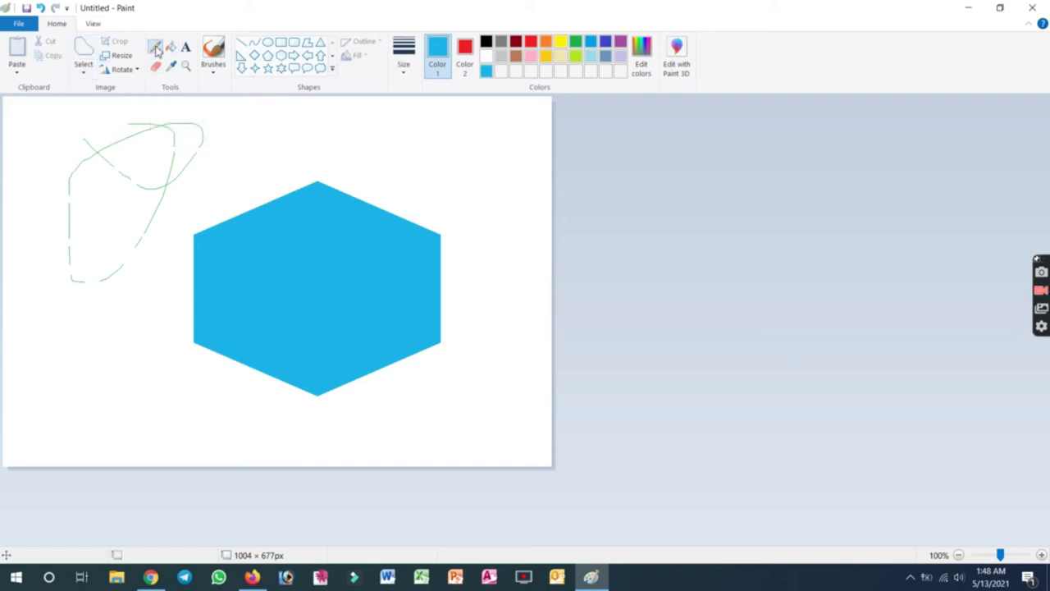
# Step: Paint a looping blue stroke with Calligraphy brush 1 over the pencil loop and the hexagon's left edge
pyautogui.click(218, 78)
pyautogui.click(235, 94)
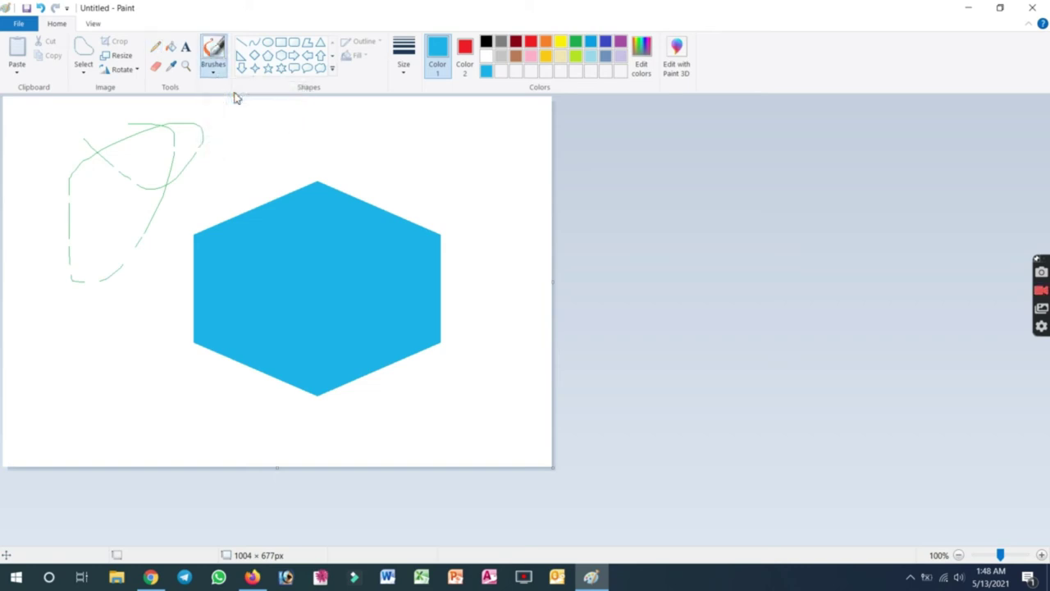
pyautogui.moveTo(151, 334)
pyautogui.mouseDown()
pyautogui.moveTo(127, 254)
pyautogui.moveTo(121, 331)
pyautogui.moveTo(46, 333)
pyautogui.moveTo(187, 189)
pyautogui.mouseUp()
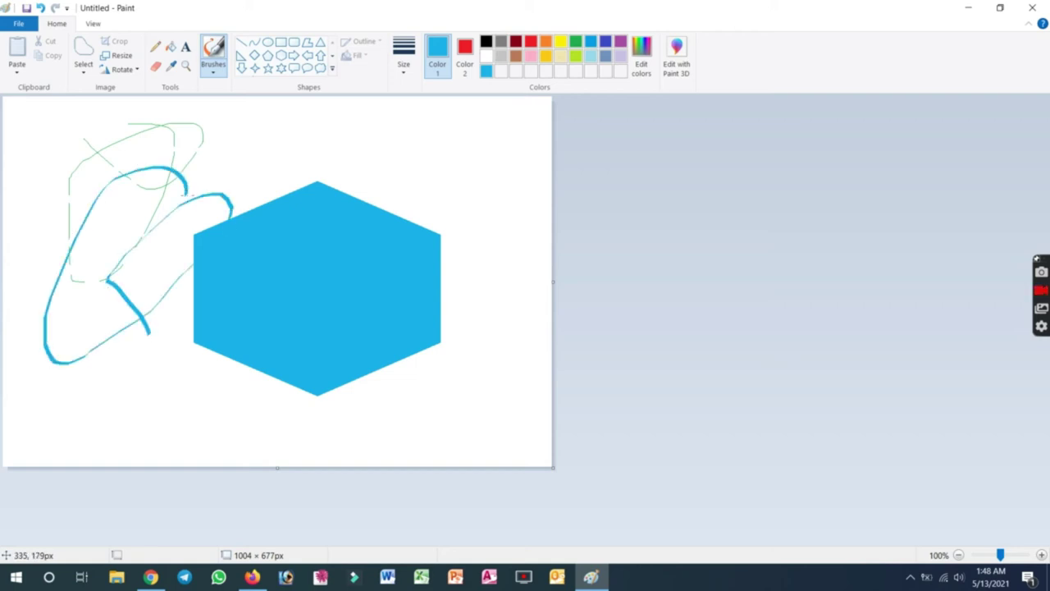
# Step: Spray a curling blue line with the Airbrush above the hexagon and around its upper-right corner
pyautogui.click(215, 74)
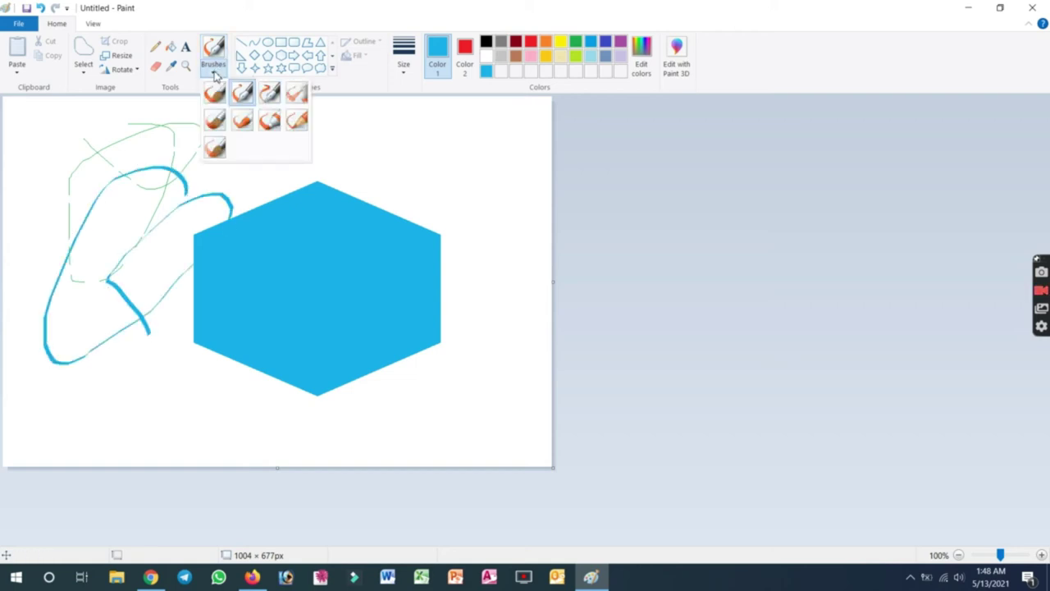
pyautogui.click(289, 97)
pyautogui.moveTo(271, 132)
pyautogui.mouseDown()
pyautogui.moveTo(394, 148)
pyautogui.moveTo(408, 129)
pyautogui.moveTo(437, 195)
pyautogui.moveTo(477, 137)
pyautogui.moveTo(423, 239)
pyautogui.moveTo(416, 169)
pyautogui.moveTo(393, 222)
pyautogui.mouseUp()
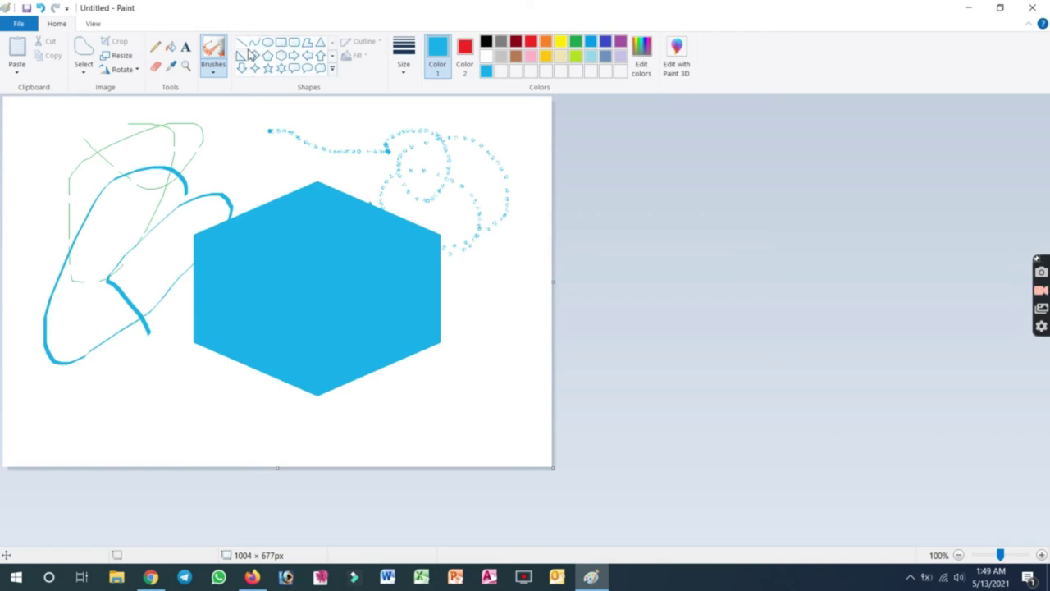
# Step: Draw a red-filled cloud callout of about 249 × 279 px and move it over the hexagon's top corner at the canvas's upper edge
pyautogui.click(320, 69)
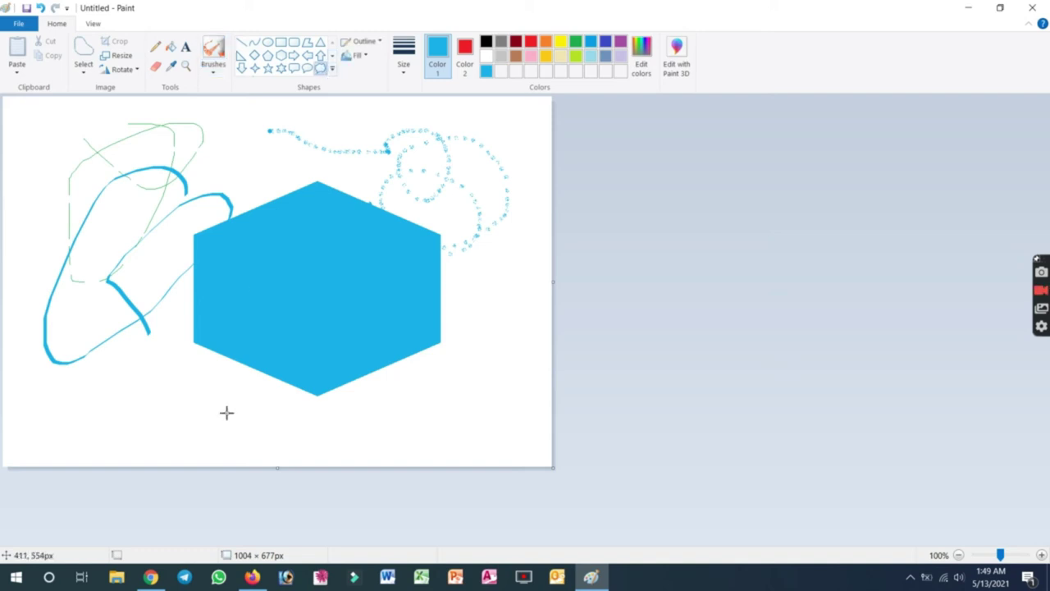
pyautogui.moveTo(206, 406); pyautogui.dragTo(67, 255)
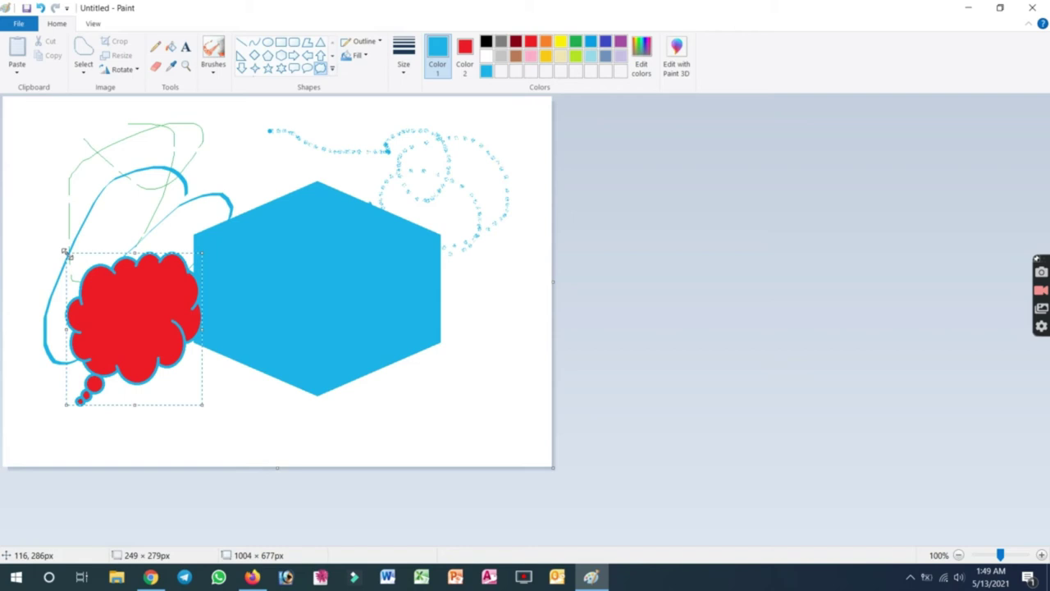
pyautogui.moveTo(117, 301); pyautogui.dragTo(369, 119)
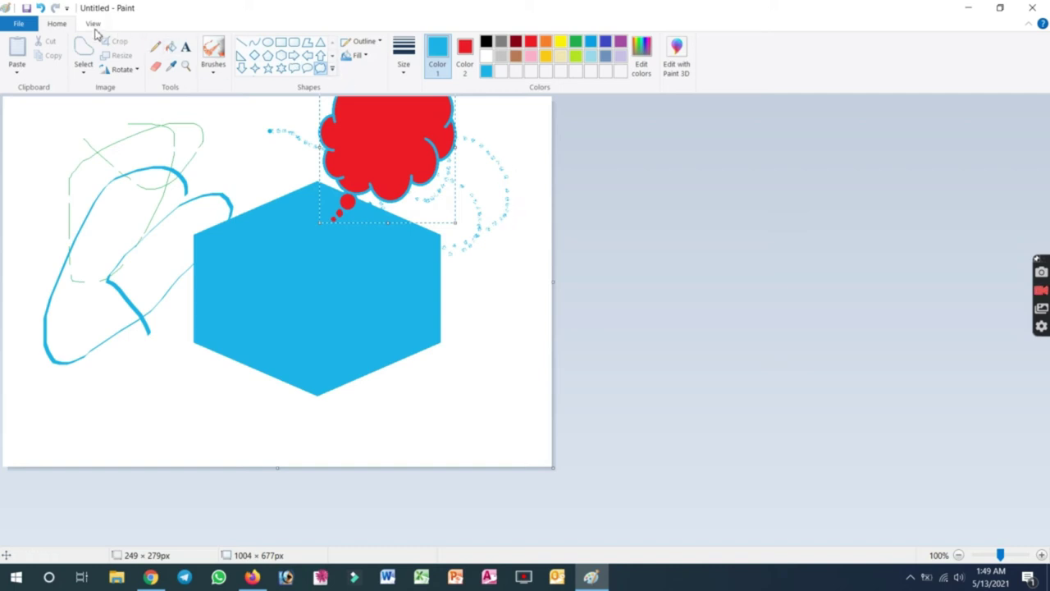
# Step: Set the cloud callout's outline to Watercolor and its fill to Marker
pyautogui.click(373, 43)
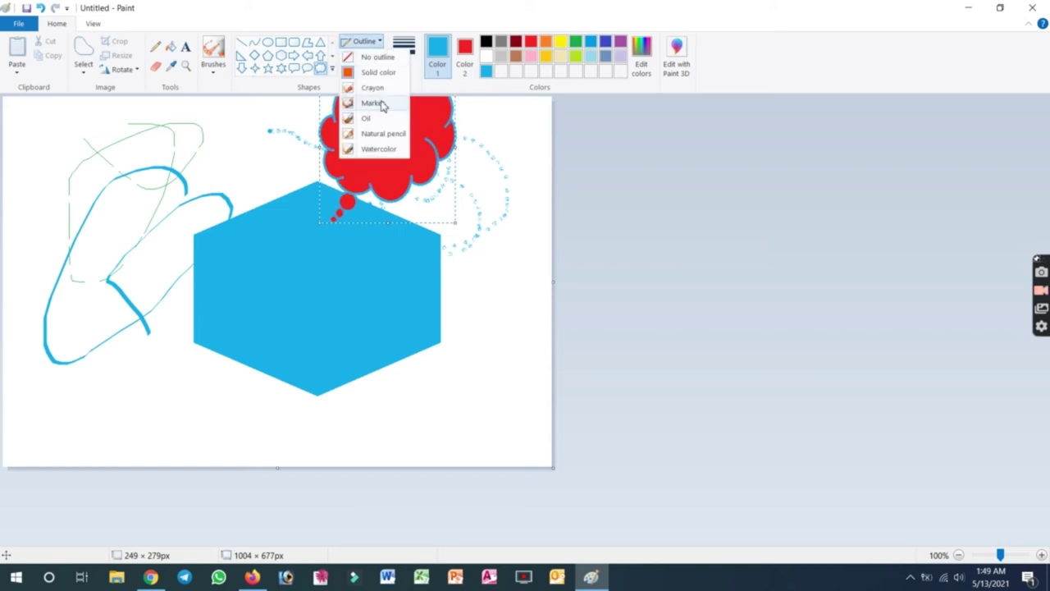
pyautogui.click(378, 150)
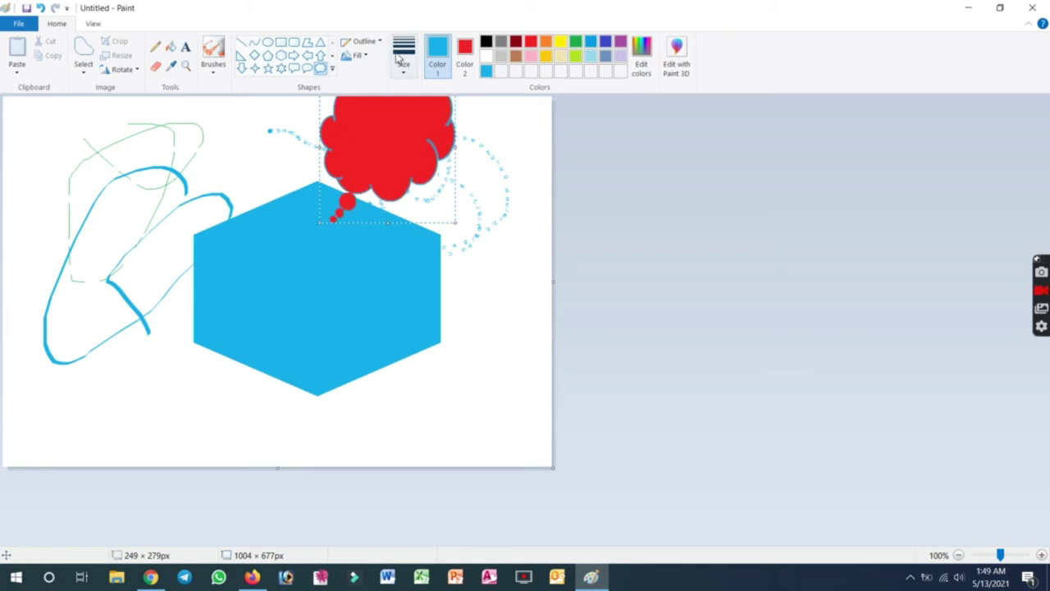
pyautogui.click(367, 58)
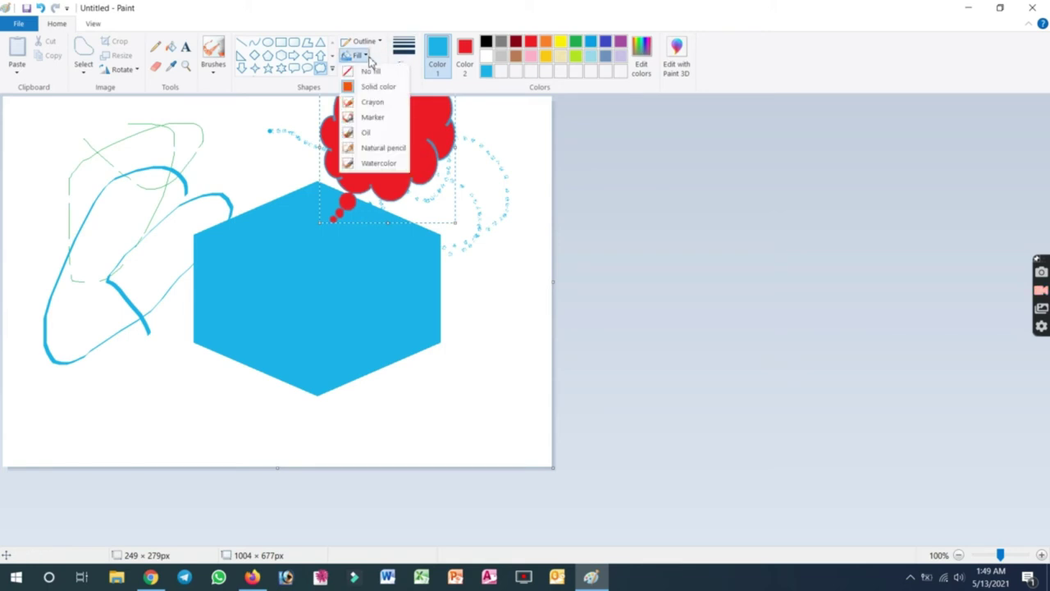
pyautogui.click(374, 119)
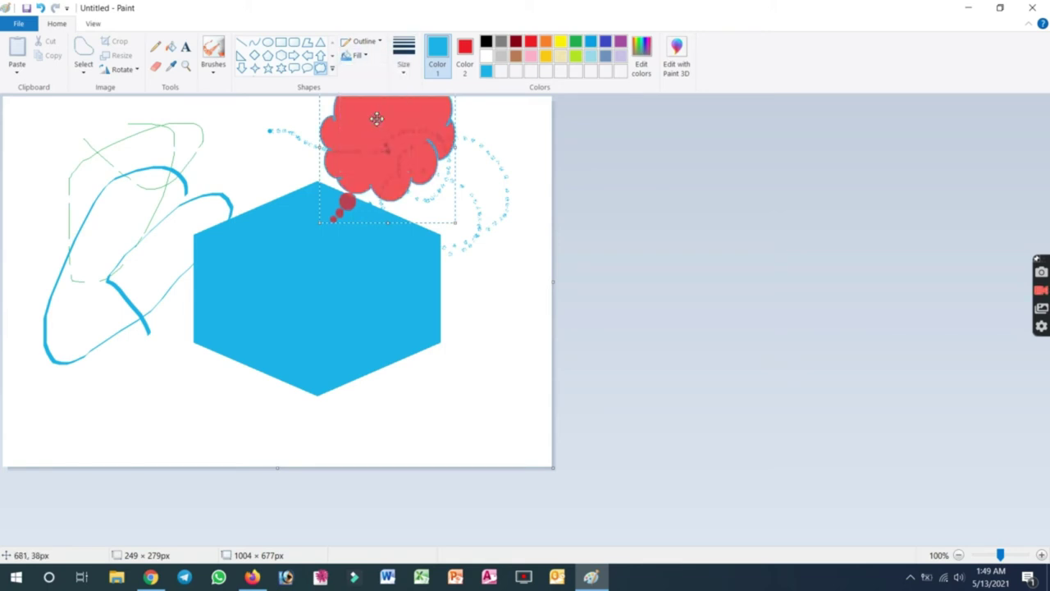
# Step: Magnify the picture to 500%, reduce it to 300%, and restore the view to 100%
pyautogui.click(104, 28)
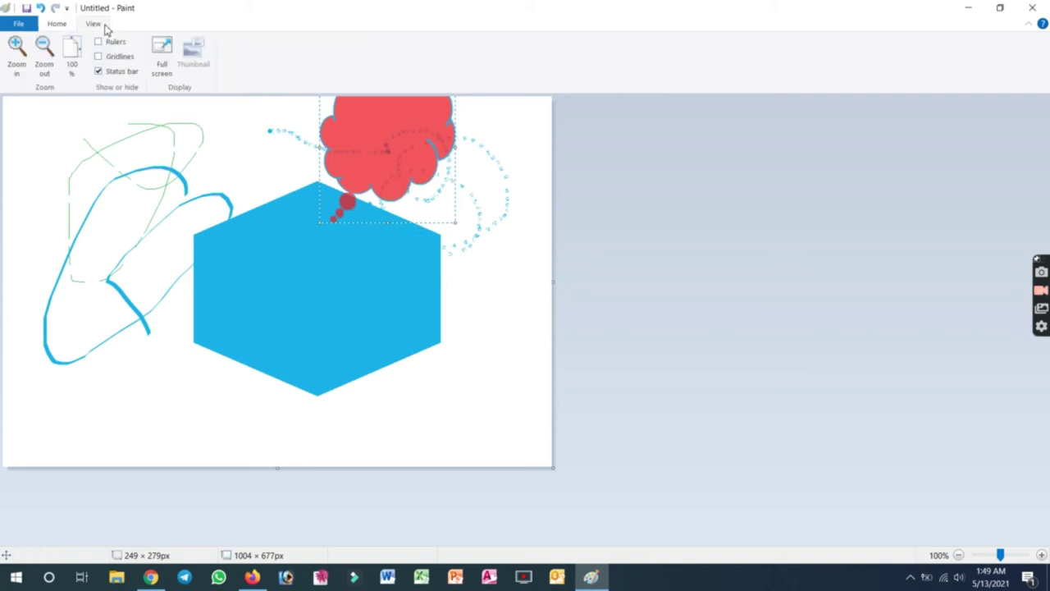
pyautogui.click(19, 55)
pyautogui.click(22, 58)
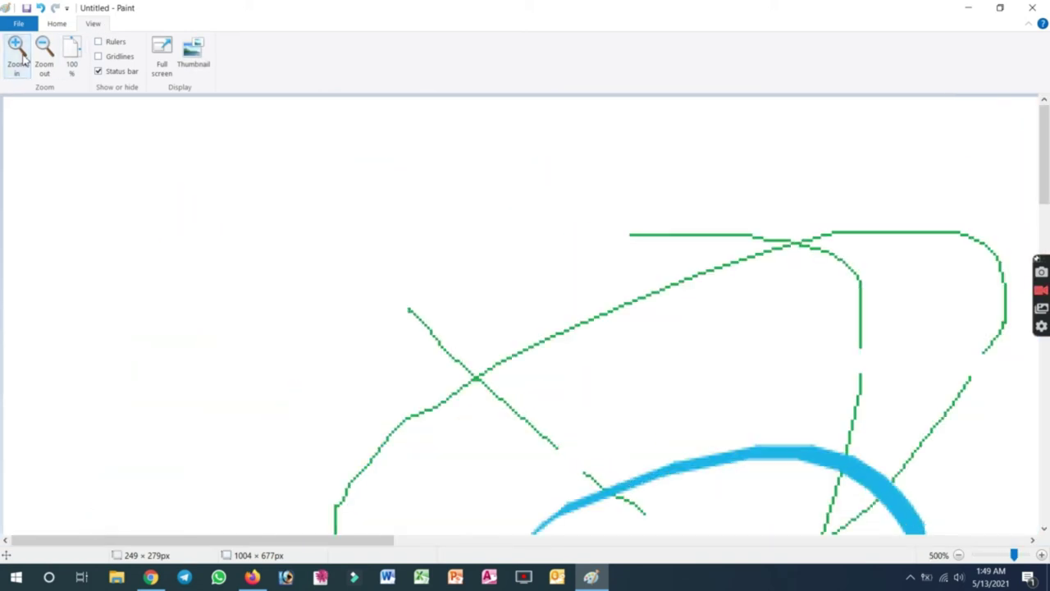
pyautogui.click(45, 60)
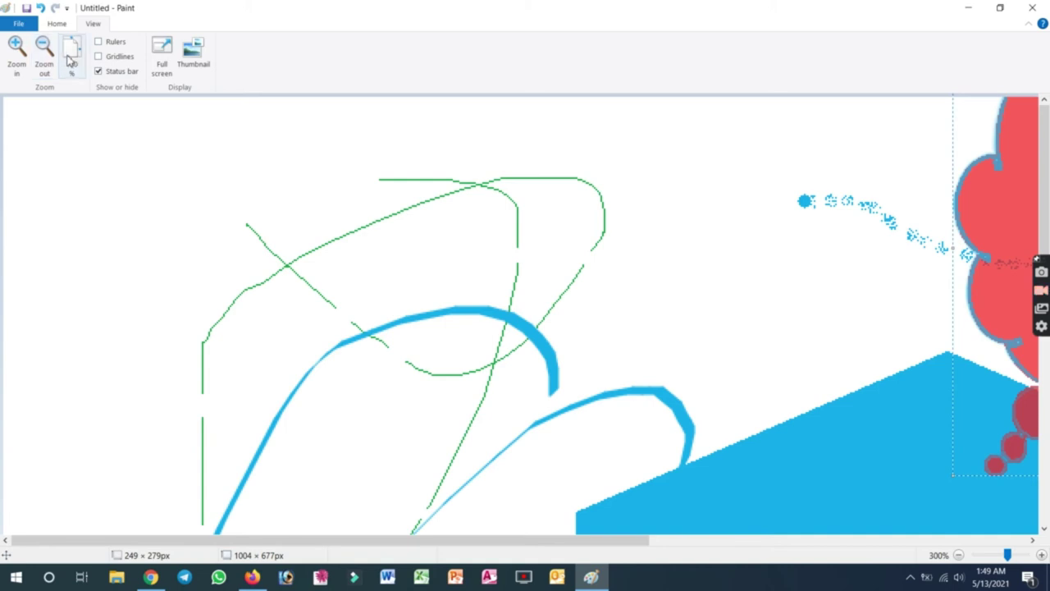
pyautogui.click(70, 61)
# Step: Show the rulers and switch the gridlines on and back off
pyautogui.click(99, 42)
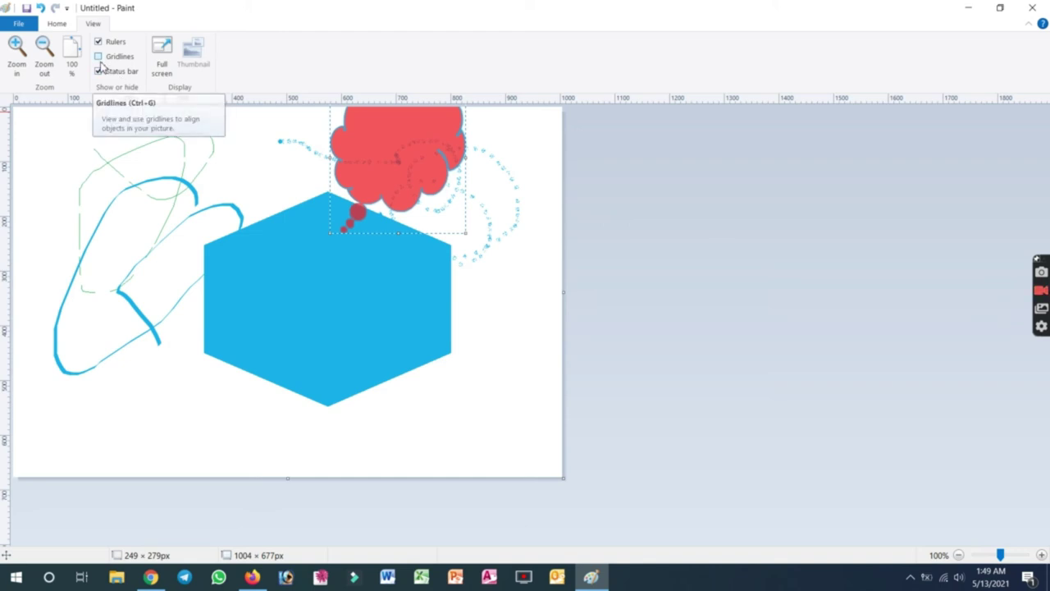
pyautogui.click(101, 63)
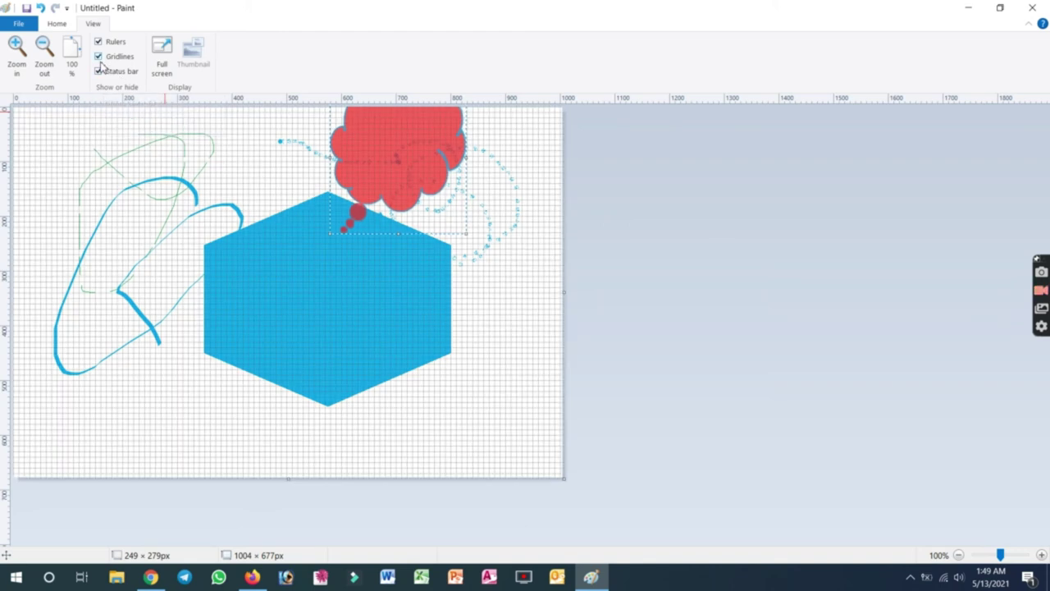
pyautogui.click(100, 63)
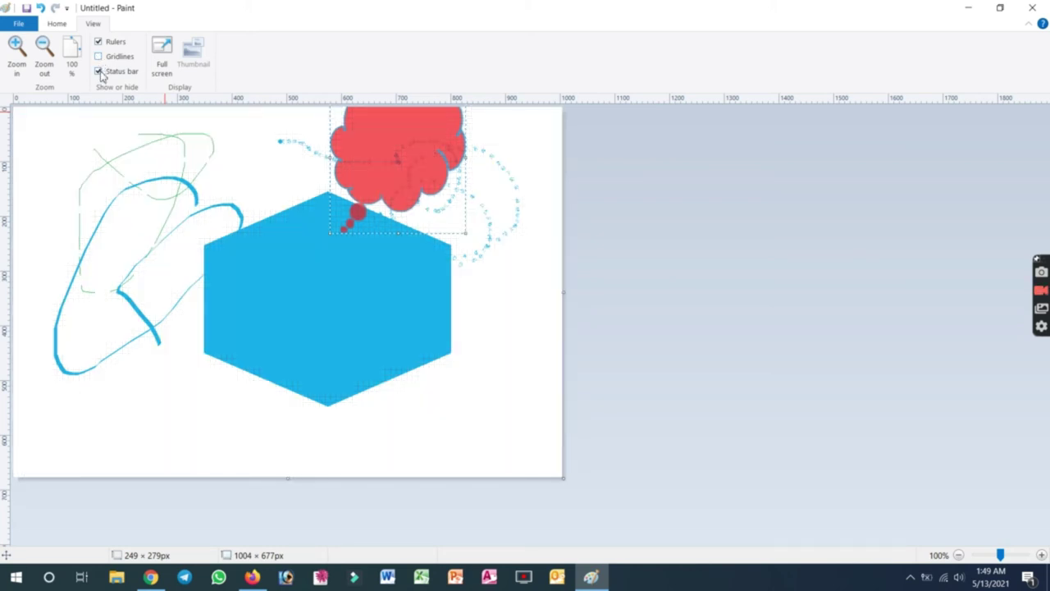
# Step: Hide and restore the status bar, and preview the picture in full screen before returning to the editor
pyautogui.click(100, 72)
pyautogui.click(100, 72)
pyautogui.click(162, 58)
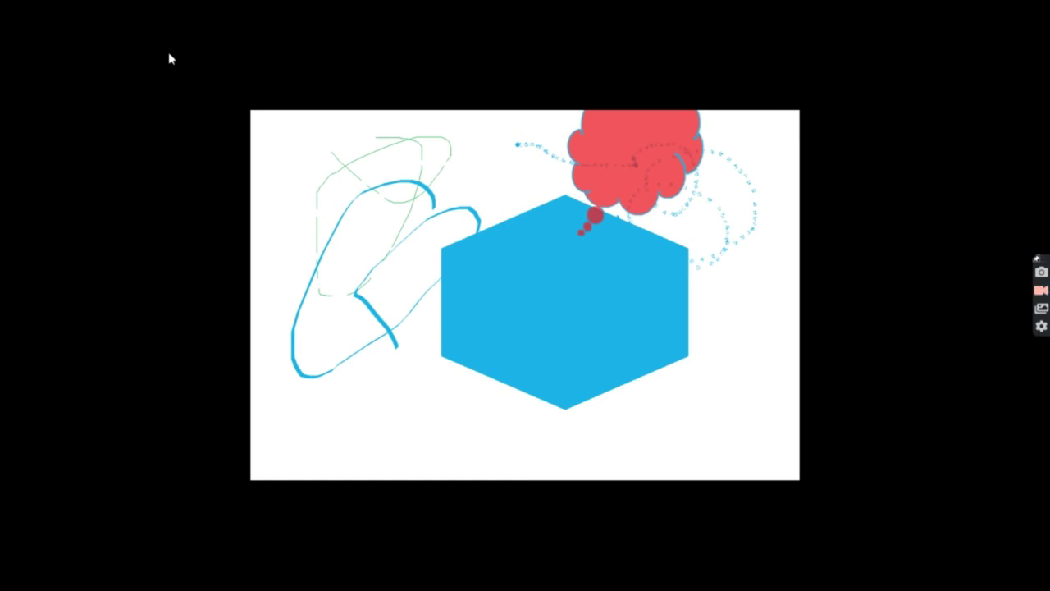
pyautogui.click(168, 52)
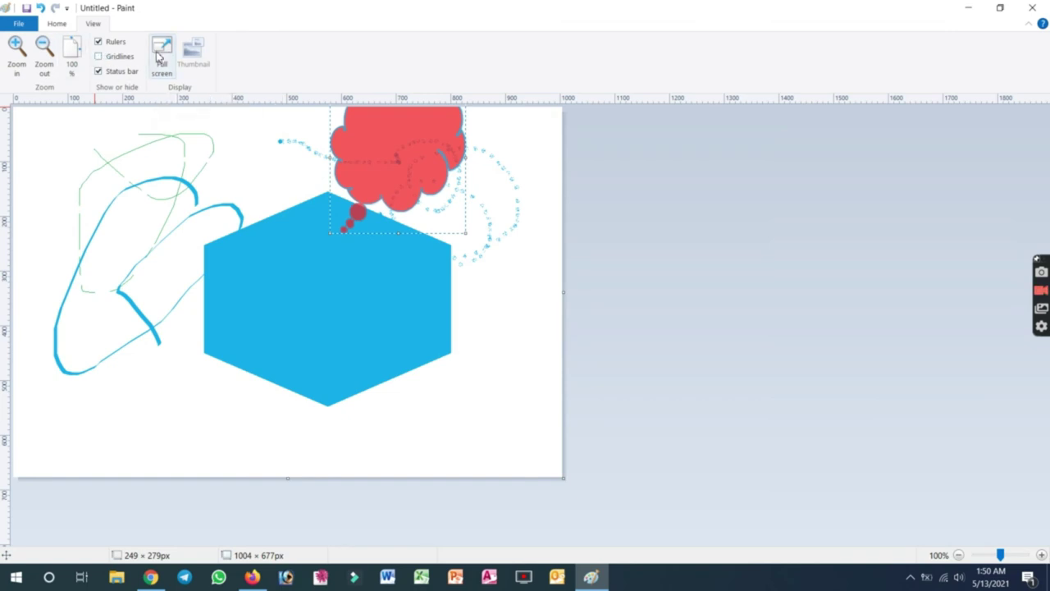
# Step: Deselect the cloud callout and minimize the drawing window to reach the desktop
pyautogui.click(119, 159)
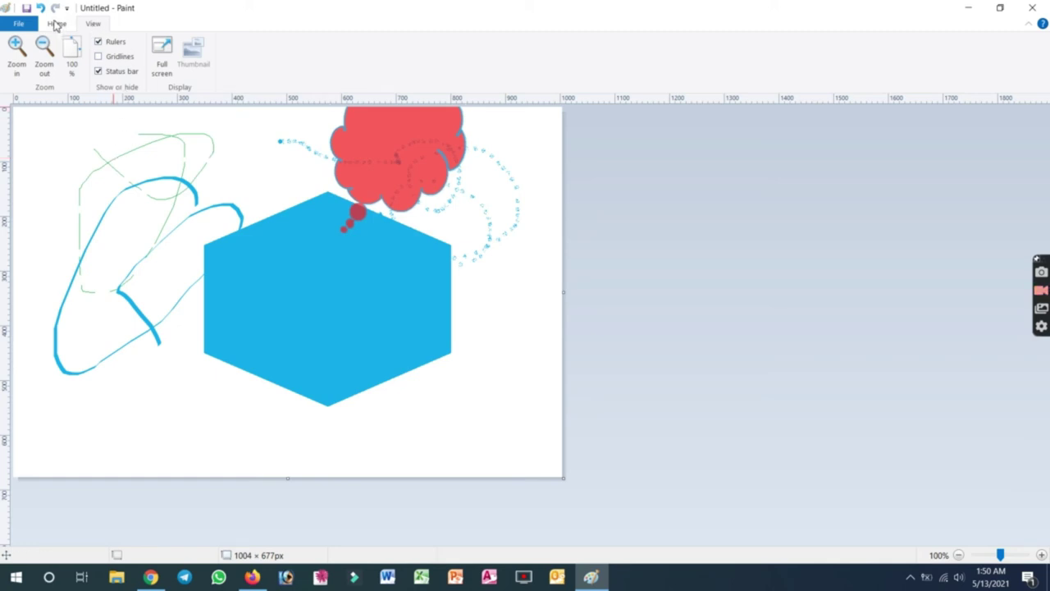
pyautogui.click(56, 24)
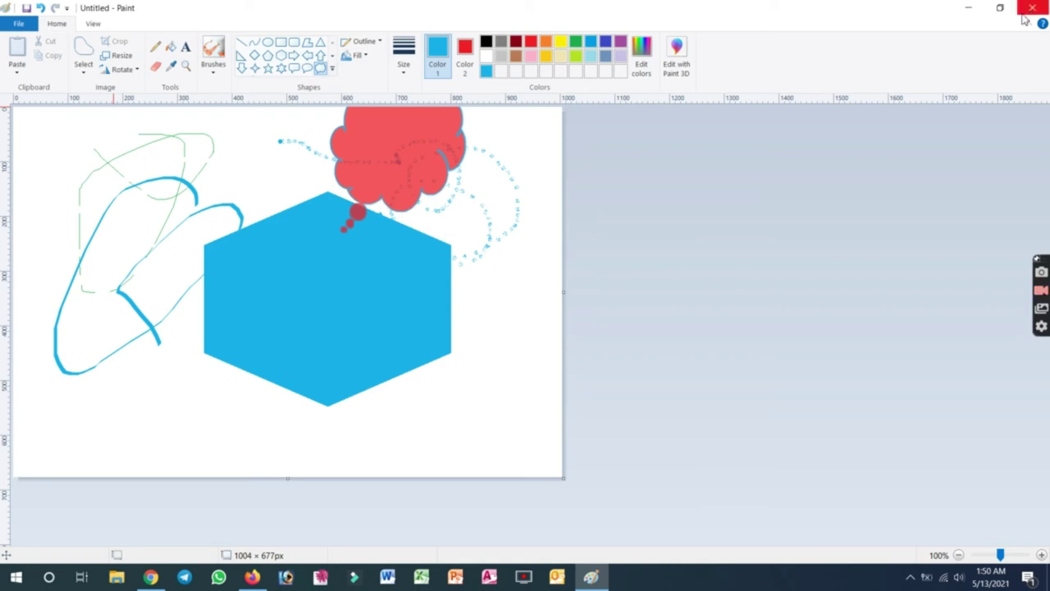
pyautogui.click(966, 10)
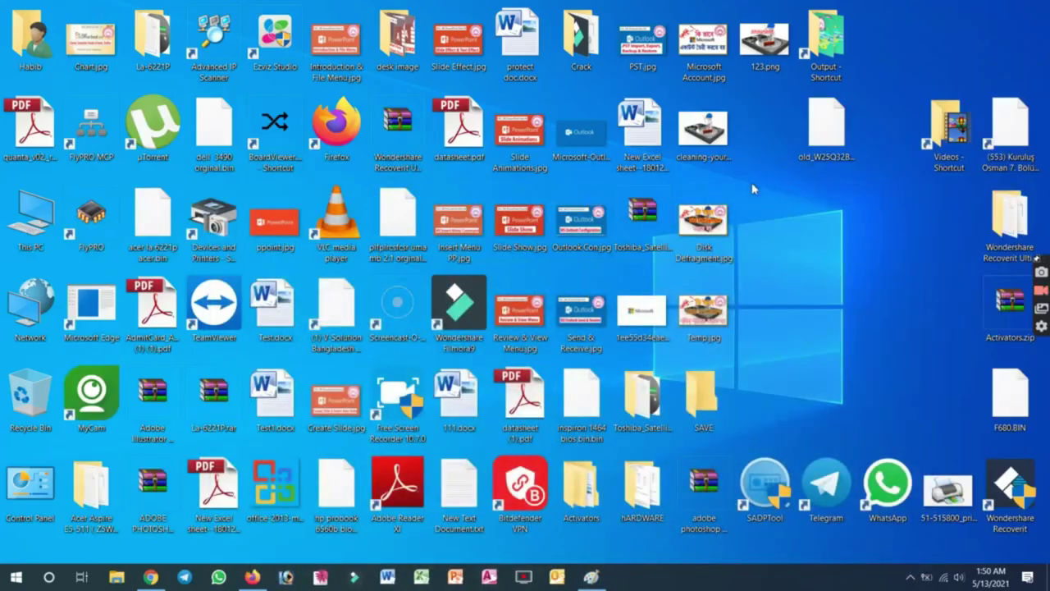
# Step: Open 123.png from the desktop for editing in Paint
pyautogui.click(752, 39)
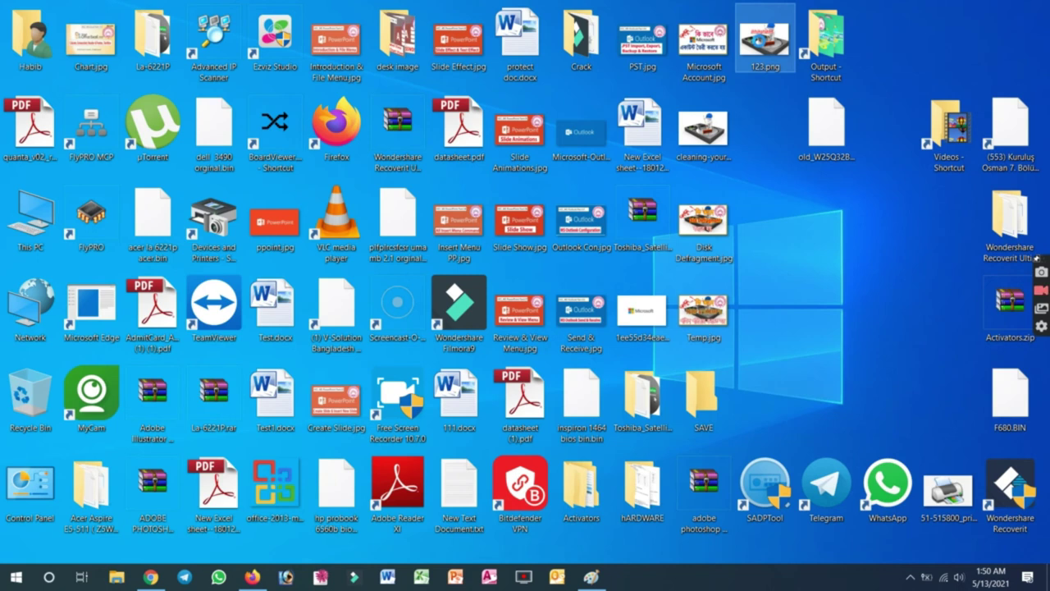
pyautogui.rightClick(755, 38)
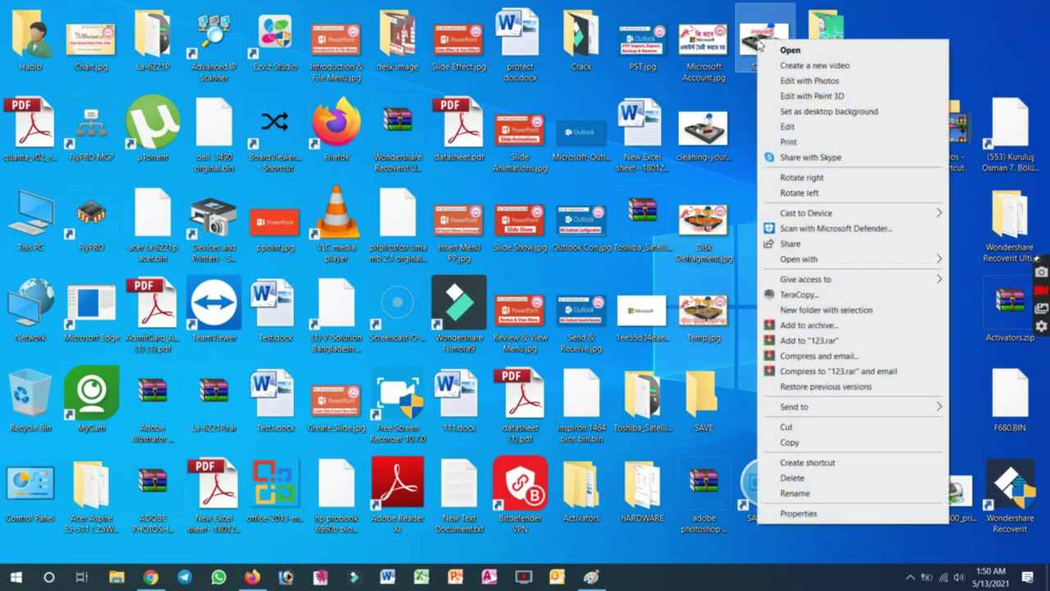
pyautogui.click(792, 127)
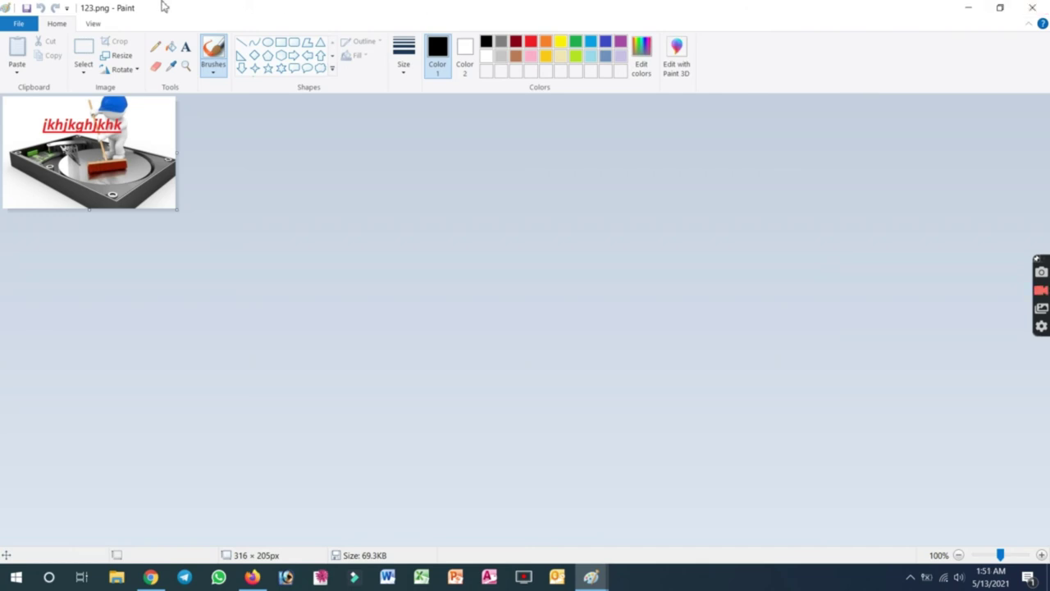
# Step: Save the picture to the desktop in JPEG format as 123.jpg, accepting the loss of transparency
pyautogui.click(33, 27)
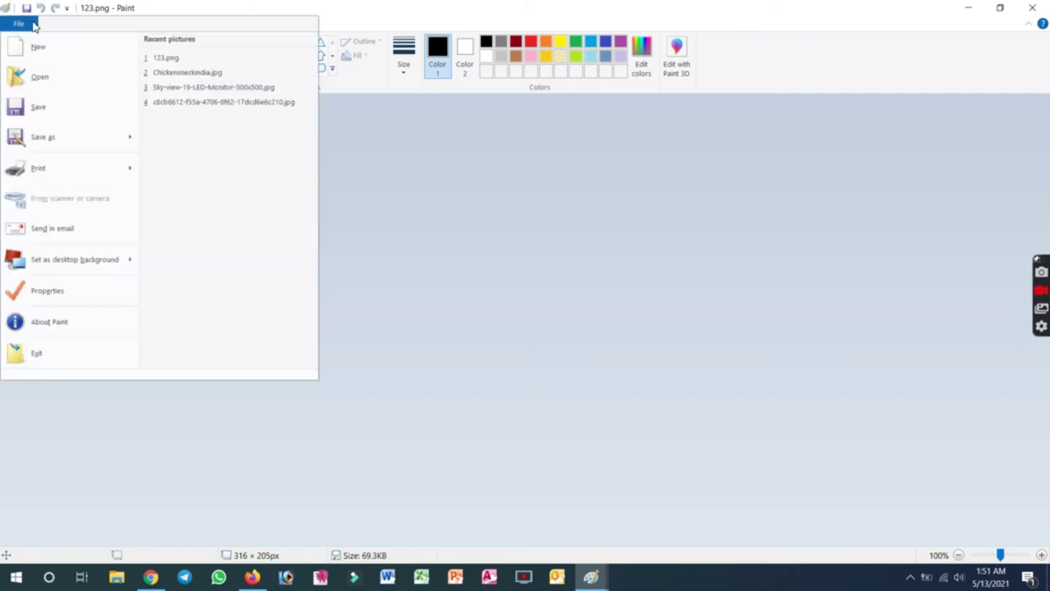
pyautogui.click(50, 147)
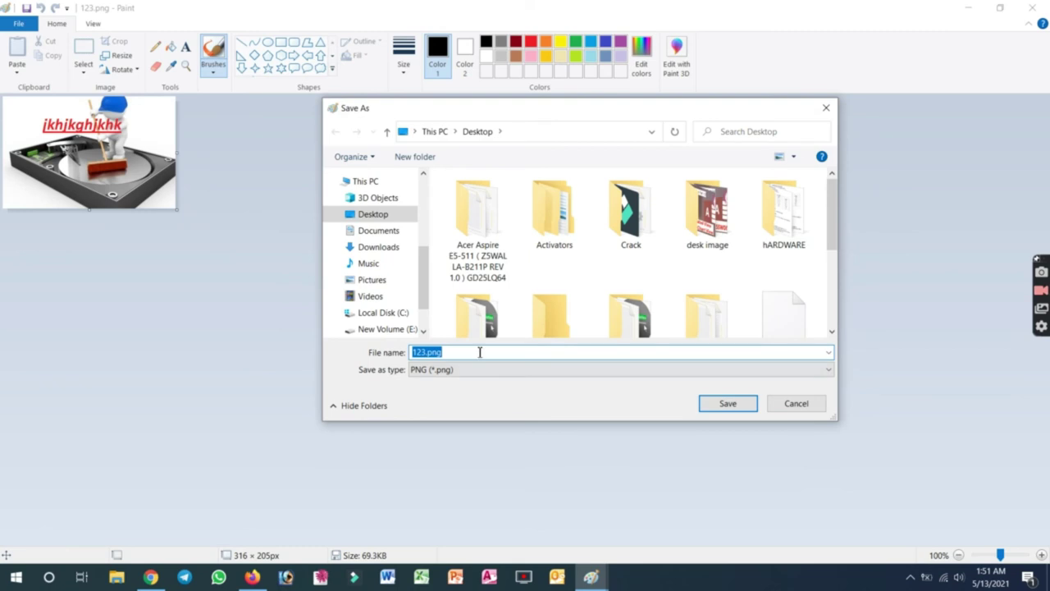
pyautogui.click(476, 370)
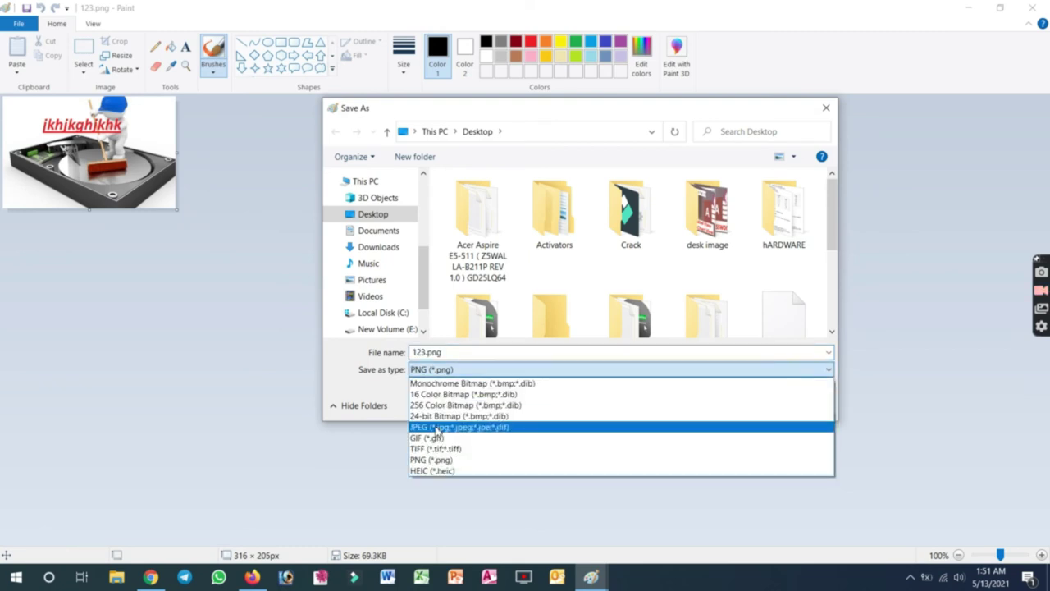
pyautogui.click(436, 430)
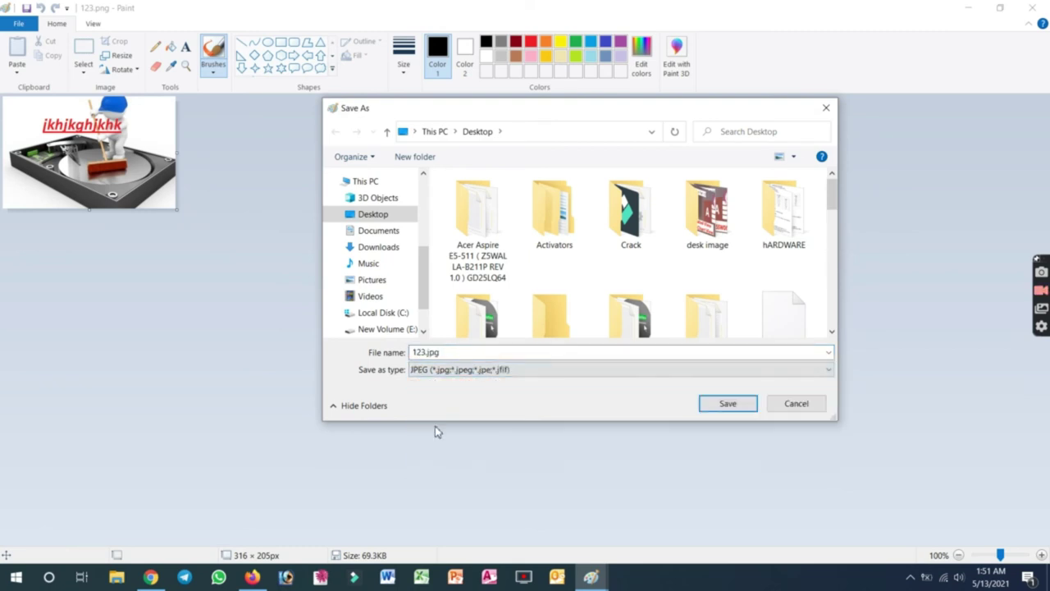
pyautogui.click(723, 414)
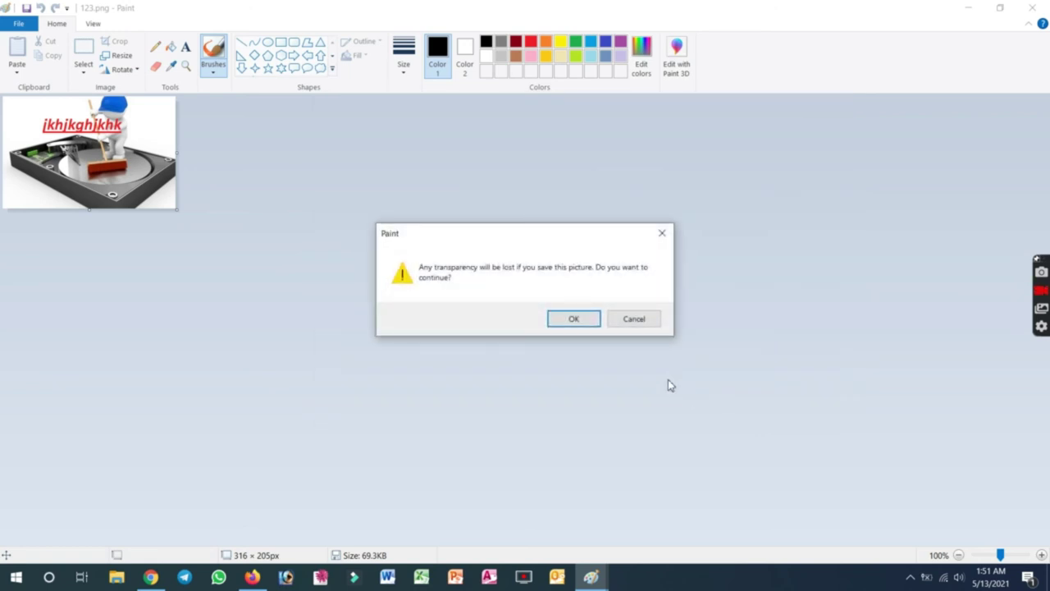
pyautogui.click(566, 320)
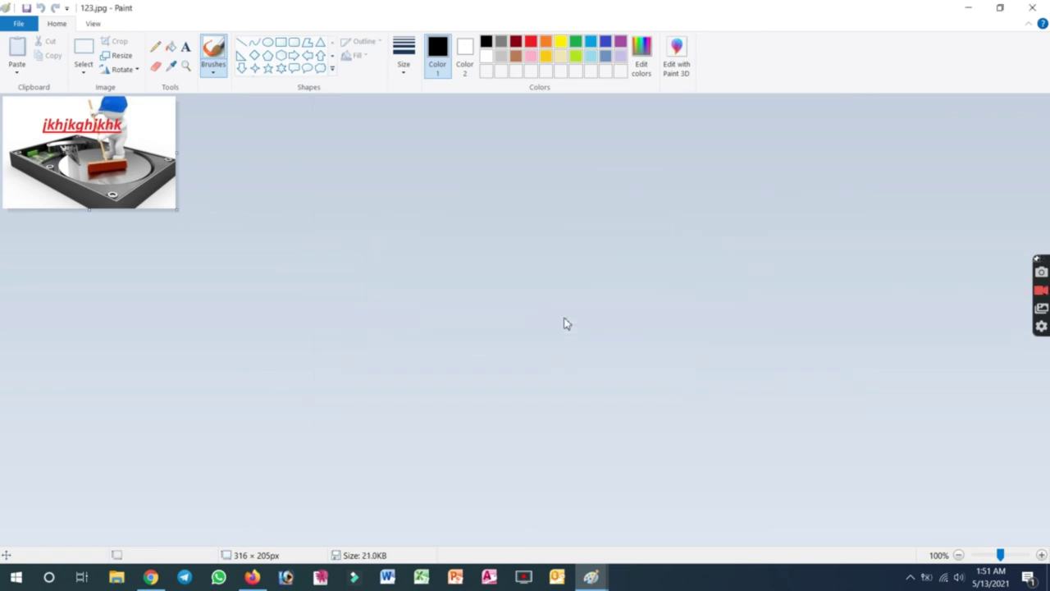
# Step: Create a new blank picture
pyautogui.click(22, 27)
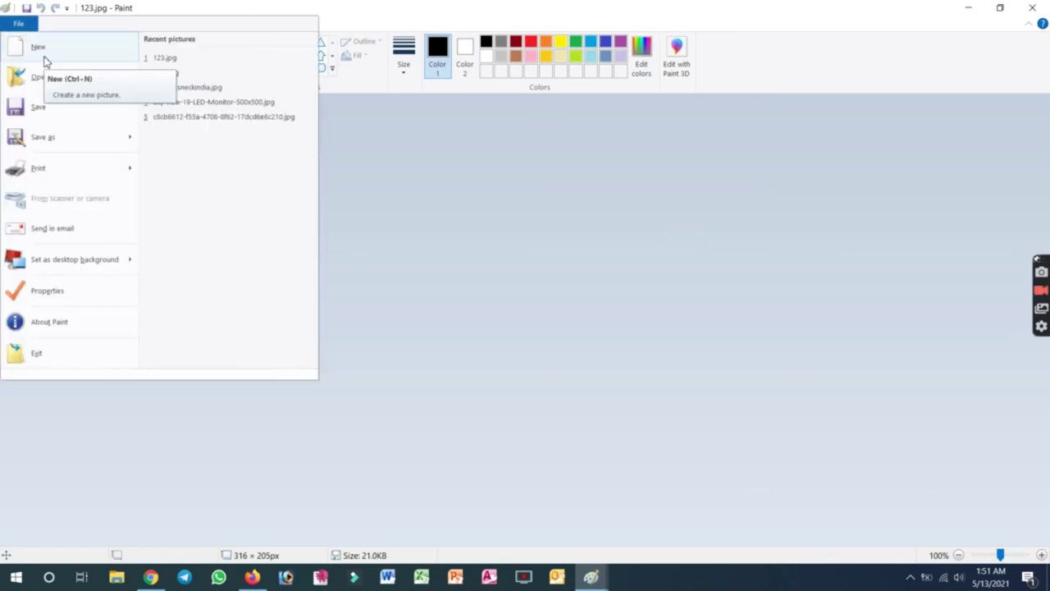
pyautogui.click(44, 59)
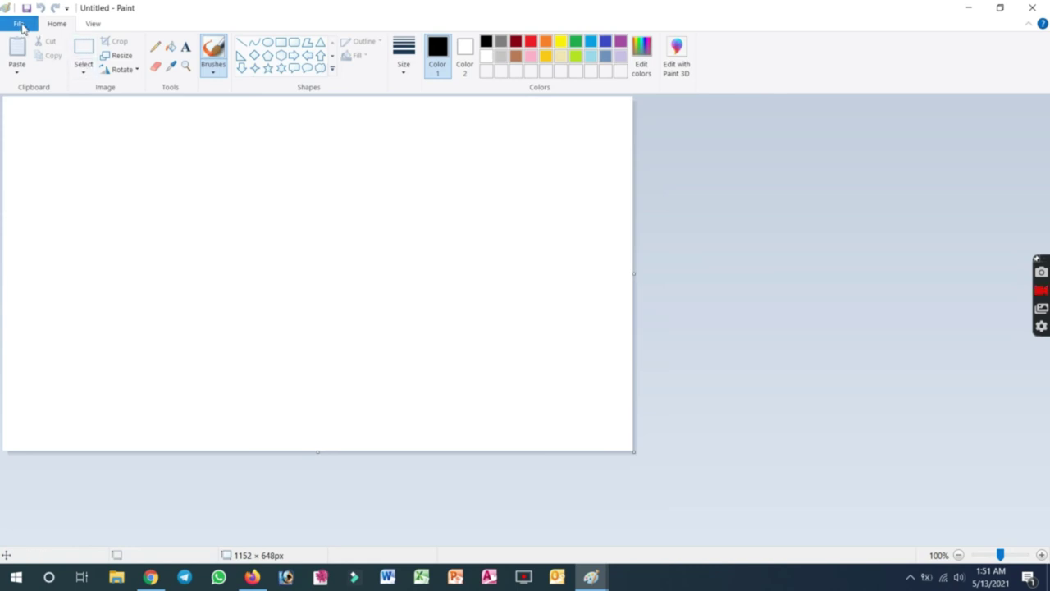
# Step: Review the available save formats and other file commands, and inspect the image properties without changing them
pyautogui.click(21, 26)
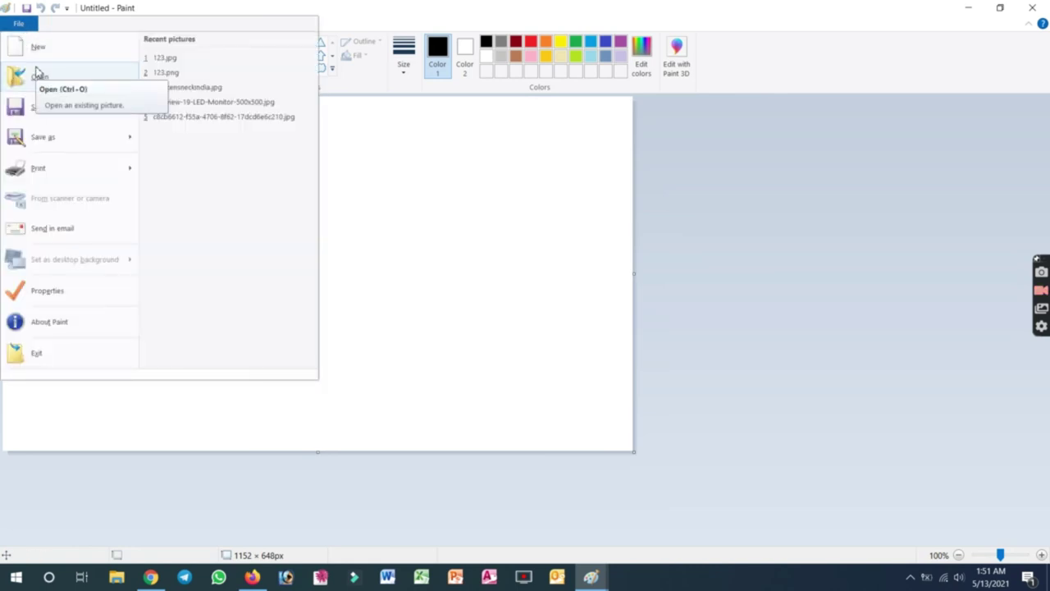
pyautogui.moveTo(45, 151)
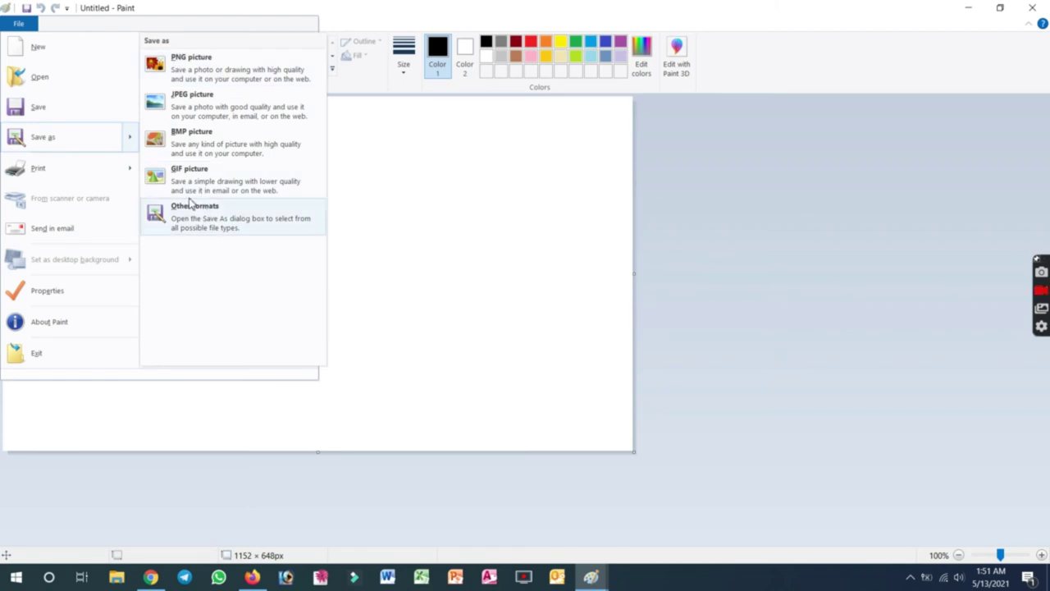
pyautogui.moveTo(57, 179)
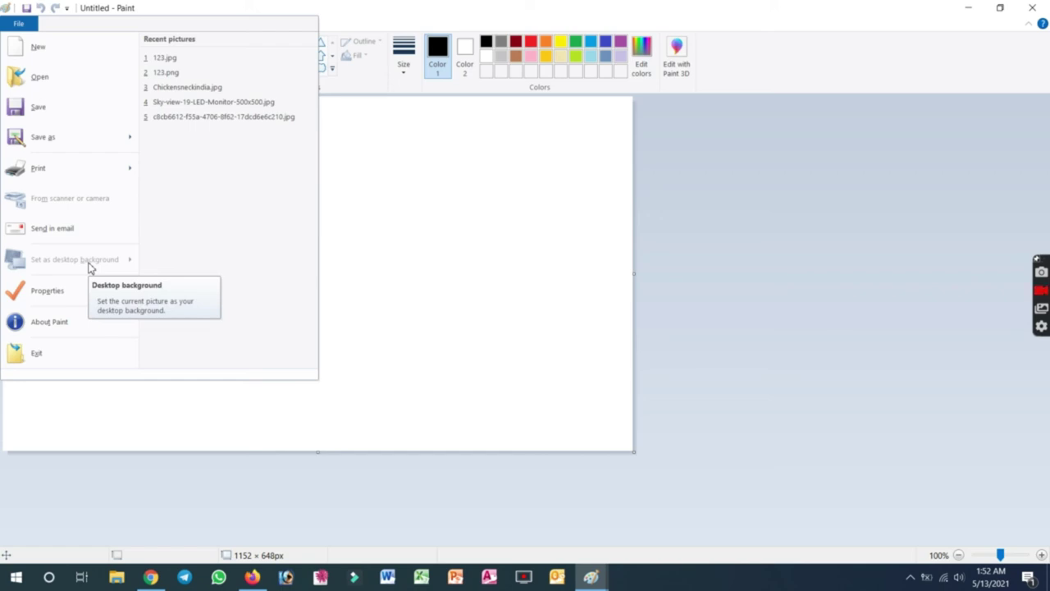
pyautogui.click(47, 291)
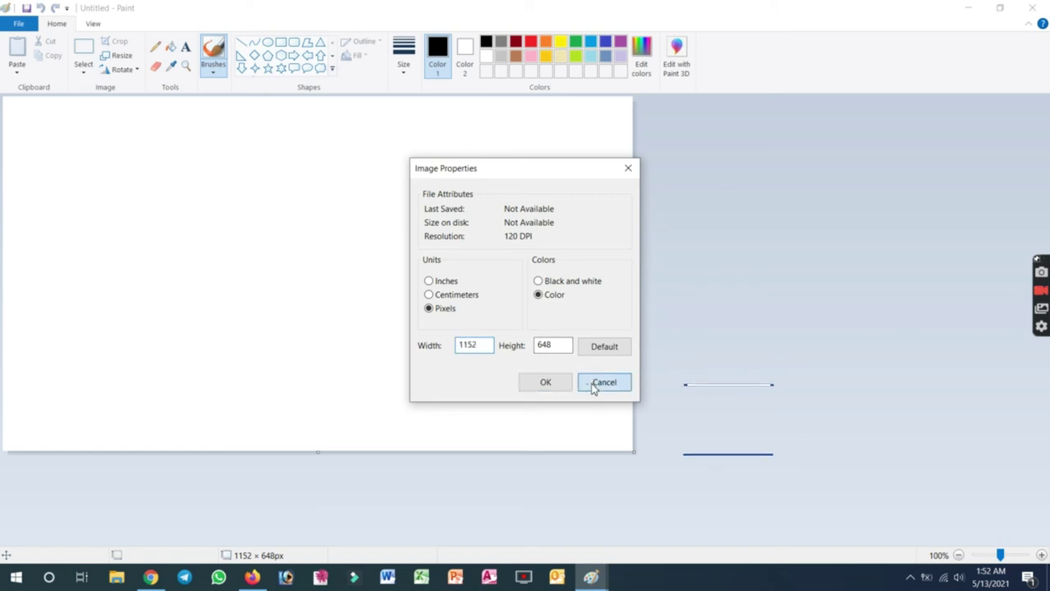
pyautogui.click(598, 382)
# Step: View the About Paint version and licence information, and close it
pyautogui.click(18, 23)
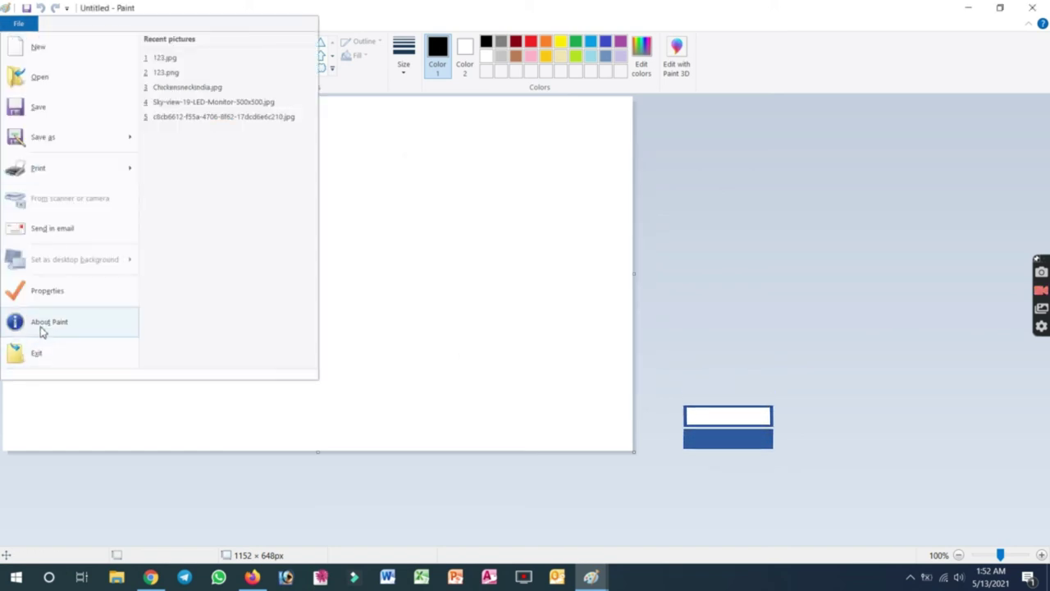
pyautogui.click(41, 328)
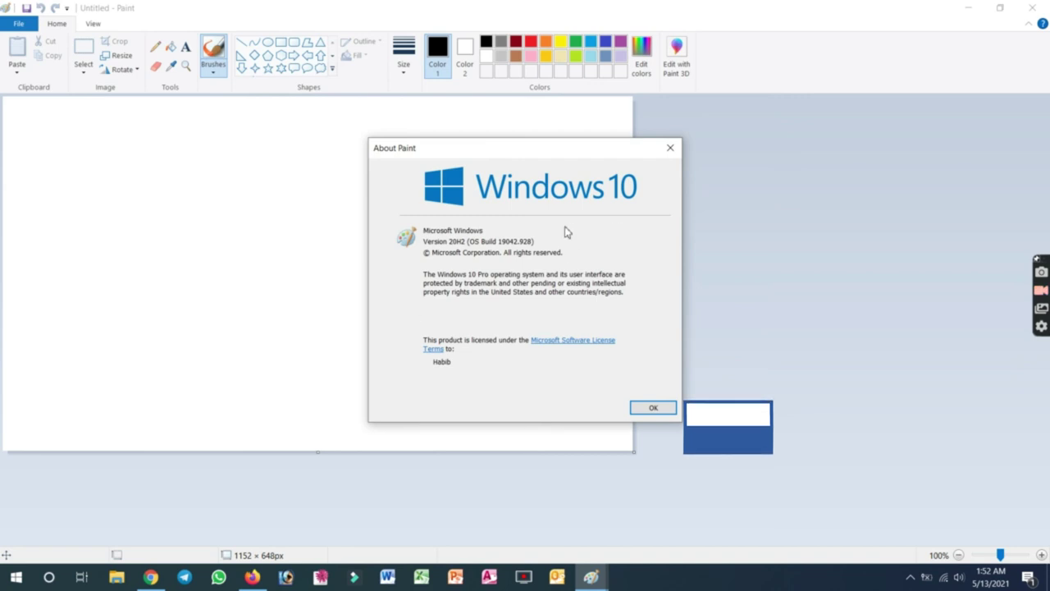
pyautogui.click(647, 408)
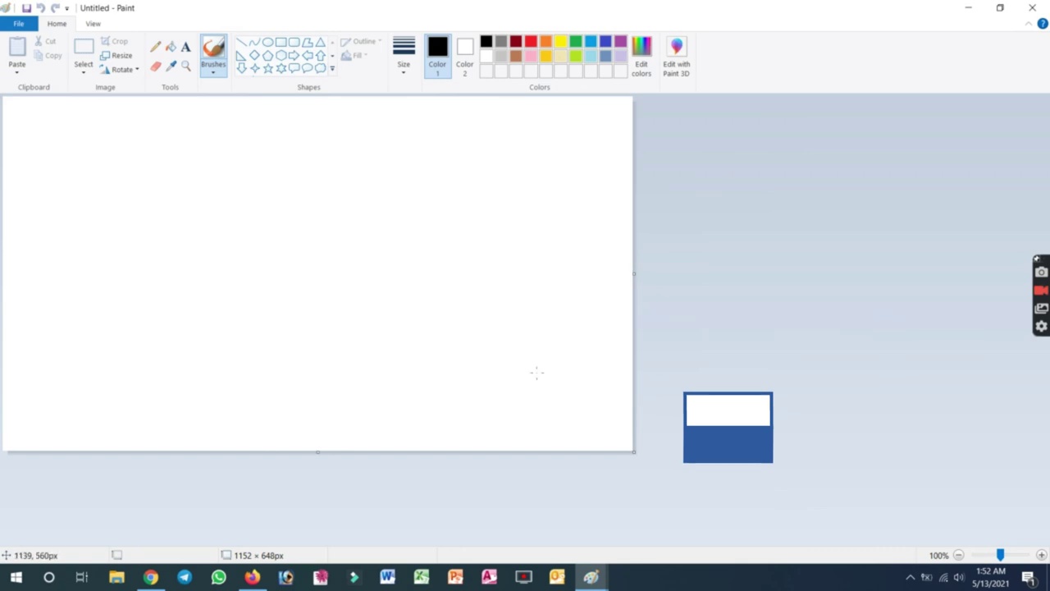
# Step: Show the About Paint information once more and dismiss it to return to the blank canvas
pyautogui.click(16, 25)
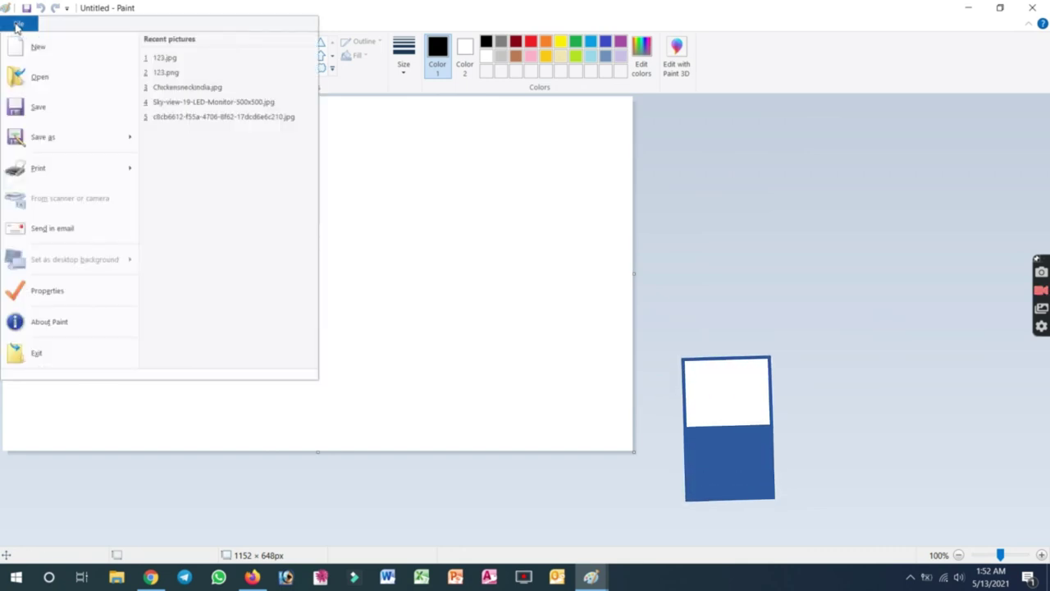
pyautogui.click(65, 325)
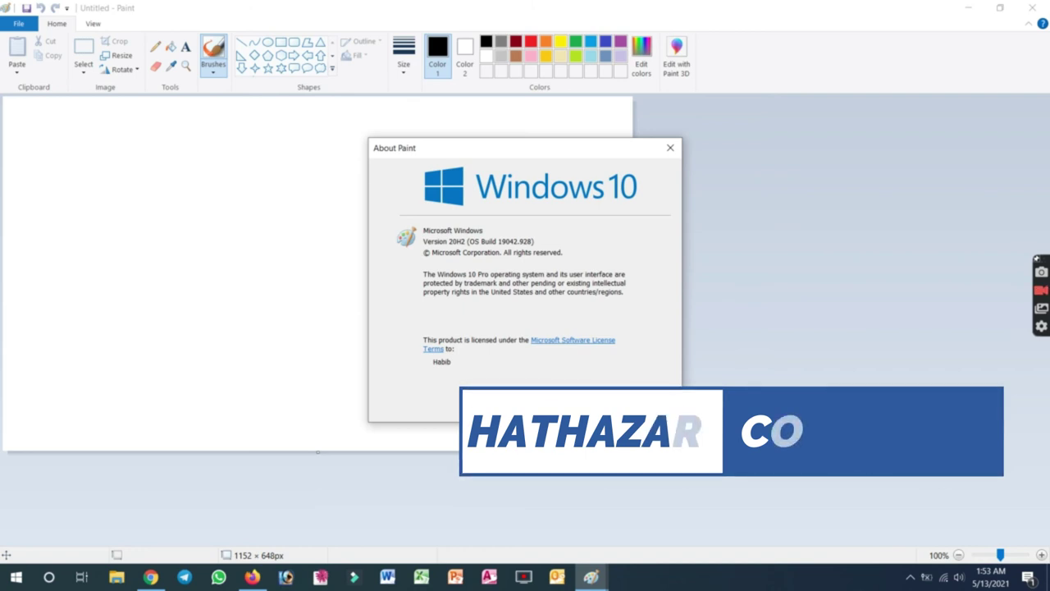
pyautogui.click(633, 402)
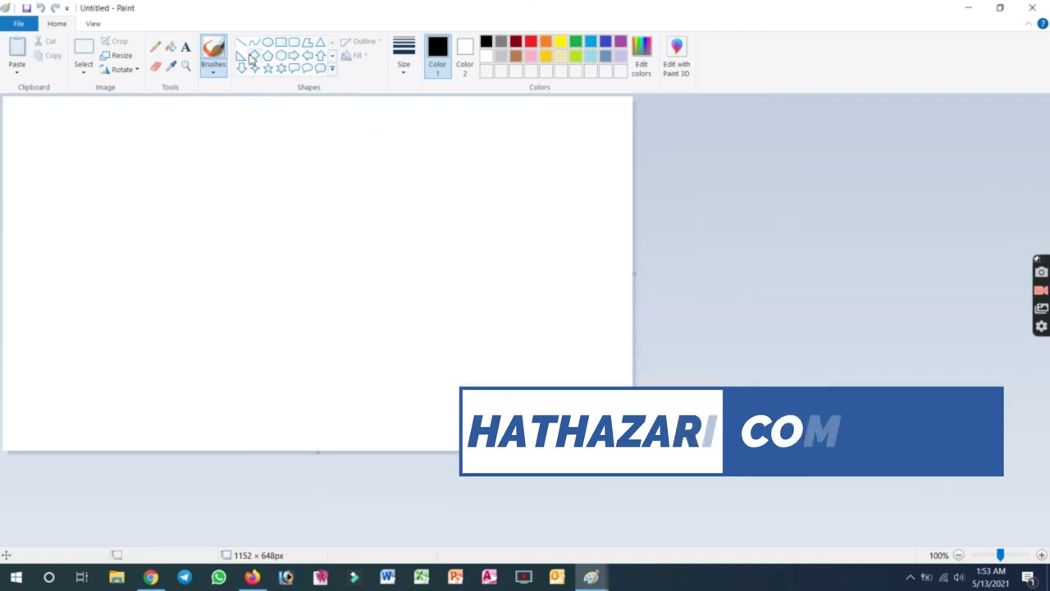